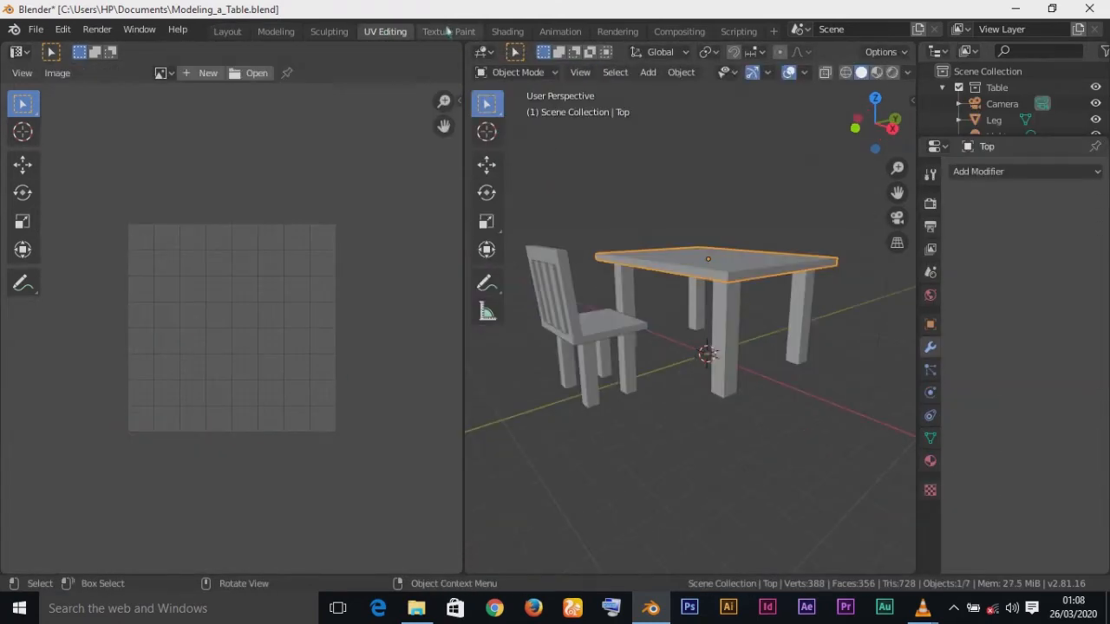
In the Texture Paint workspace, open the image Wood.jpg from the Desktop Texture folder for the table top
left_click(449, 32)
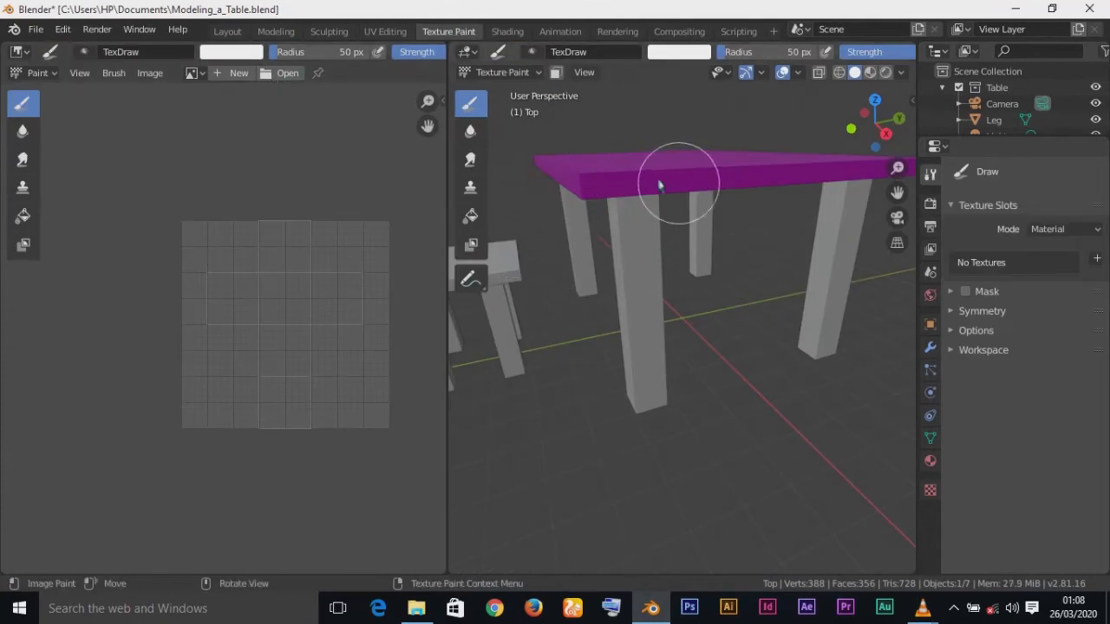
left_click(272, 74)
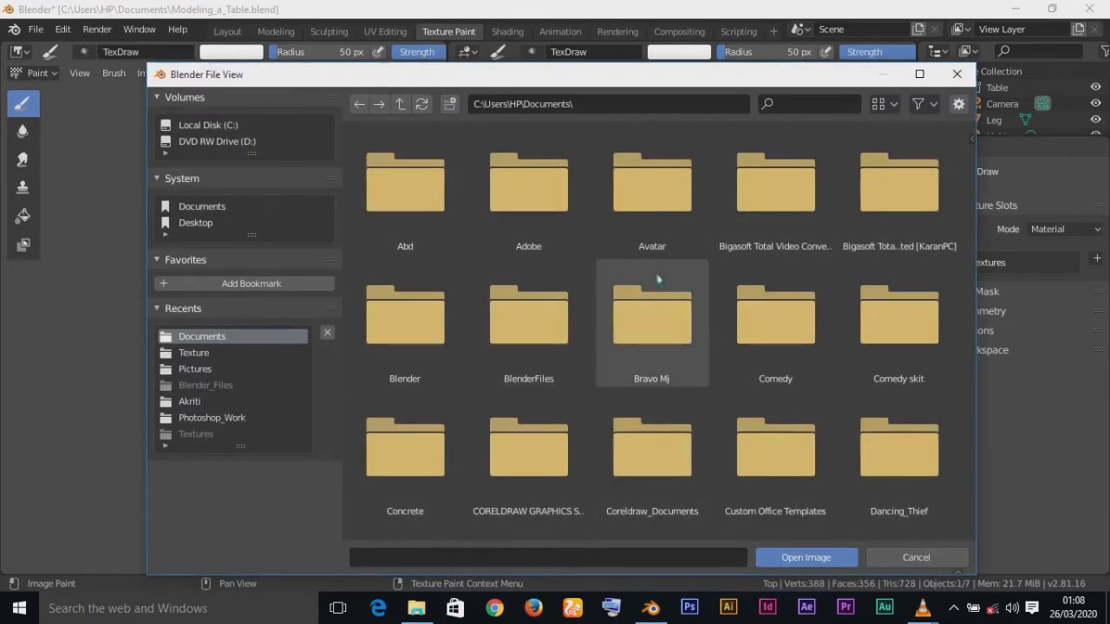
scroll(656, 278, "down", 2)
scroll(657, 279, "down", 5)
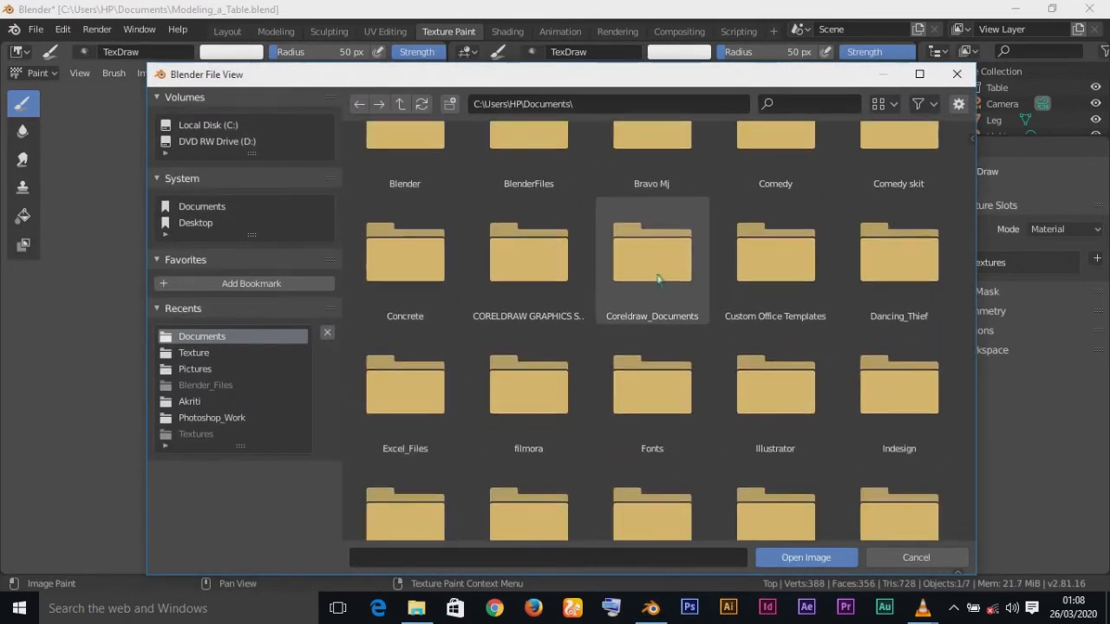
left_click(191, 353)
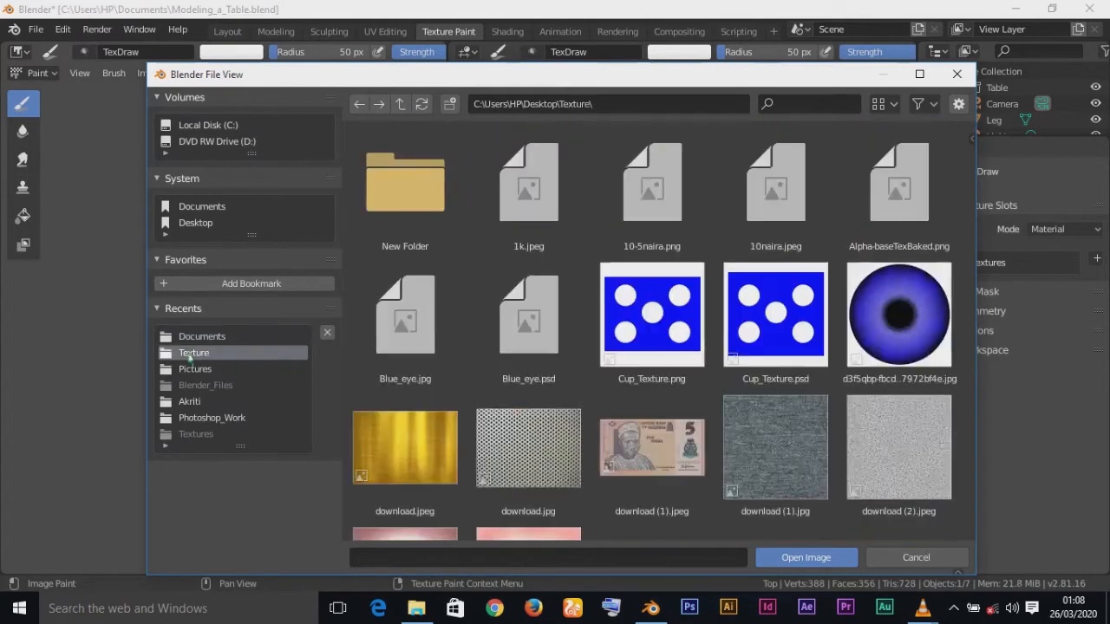
scroll(821, 360, "down", 5)
scroll(820, 360, "down", 15)
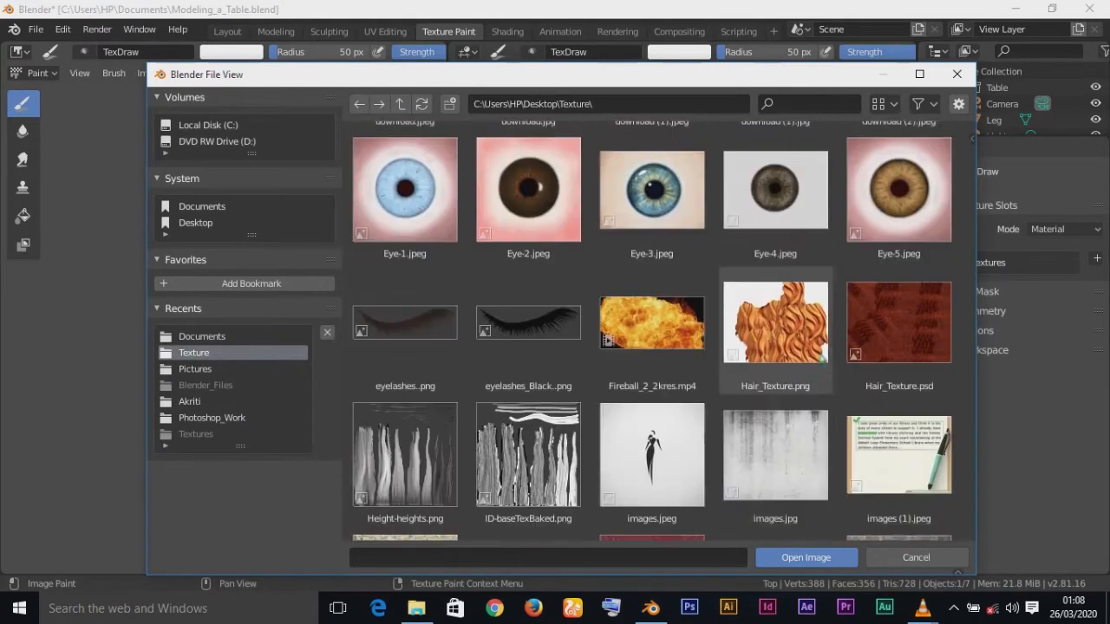
scroll(821, 360, "down", 12)
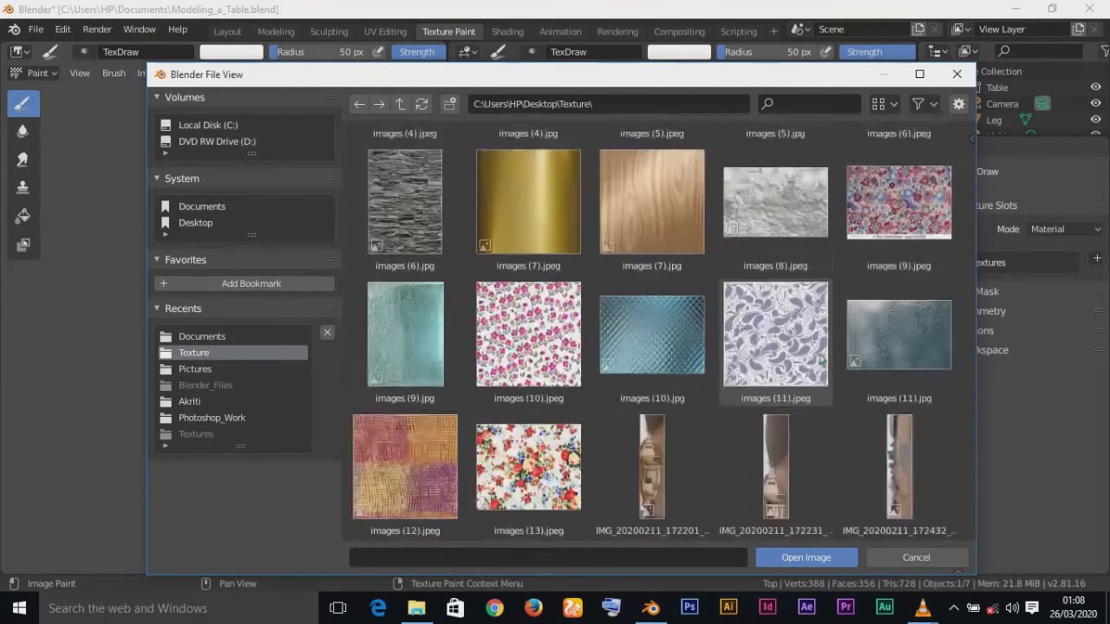
scroll(821, 360, "down", 5)
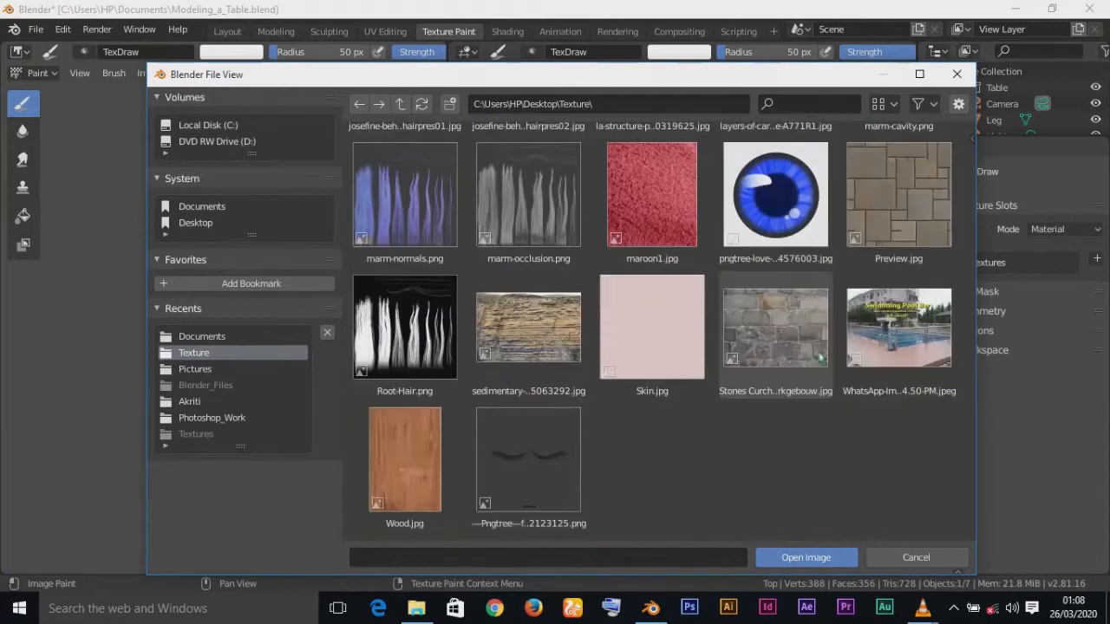
left_click(404, 472)
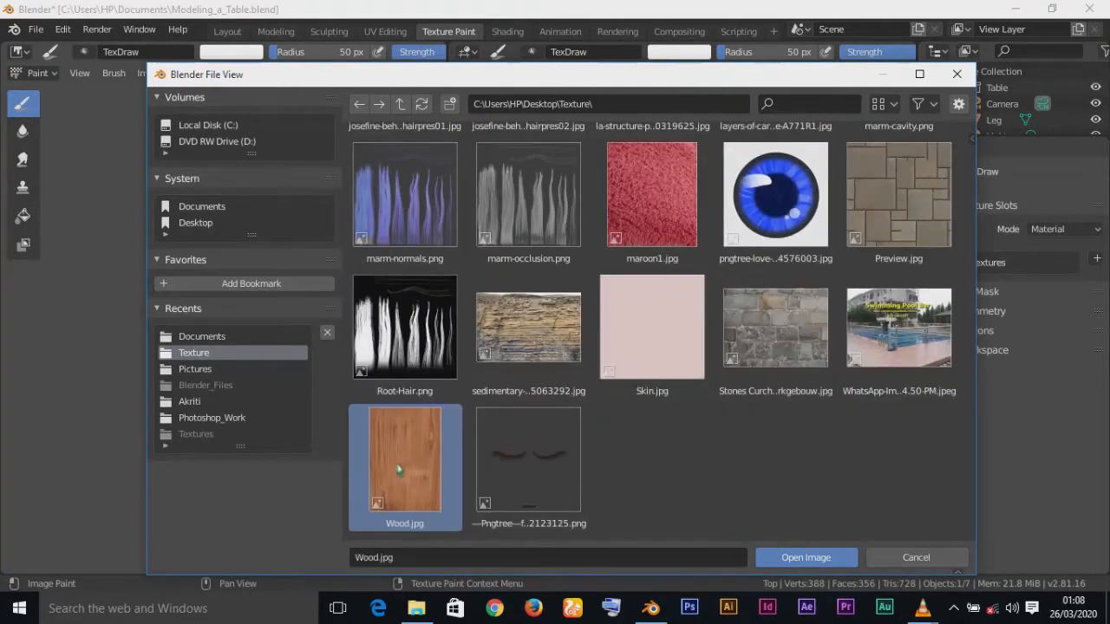
left_click(802, 559)
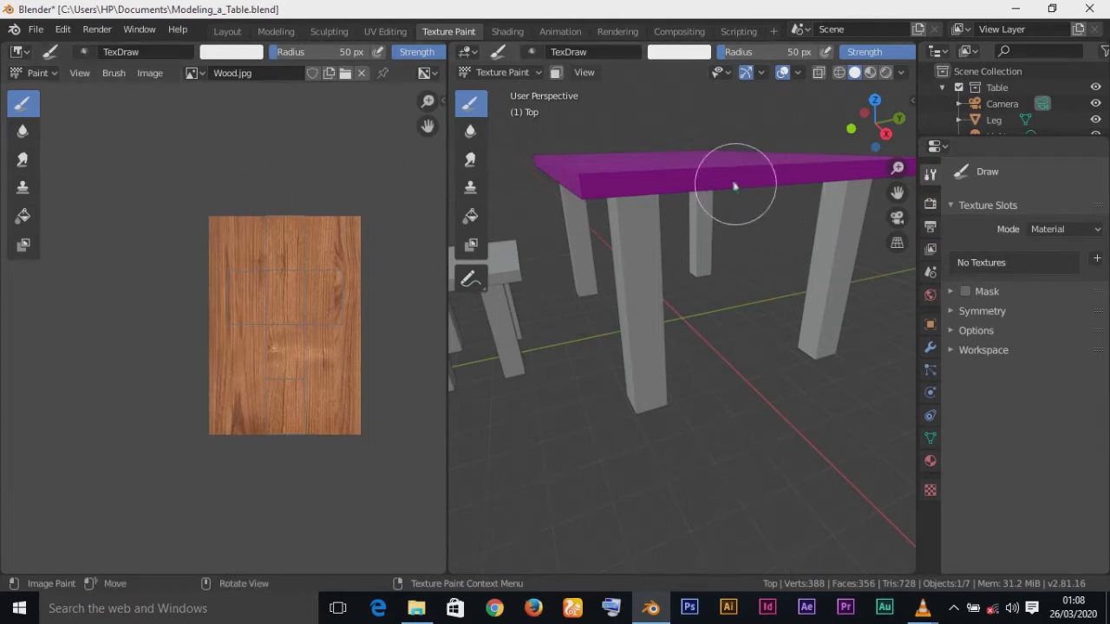
In the Shading workspace, create a new material on the table top and name it Surface
left_click(507, 31)
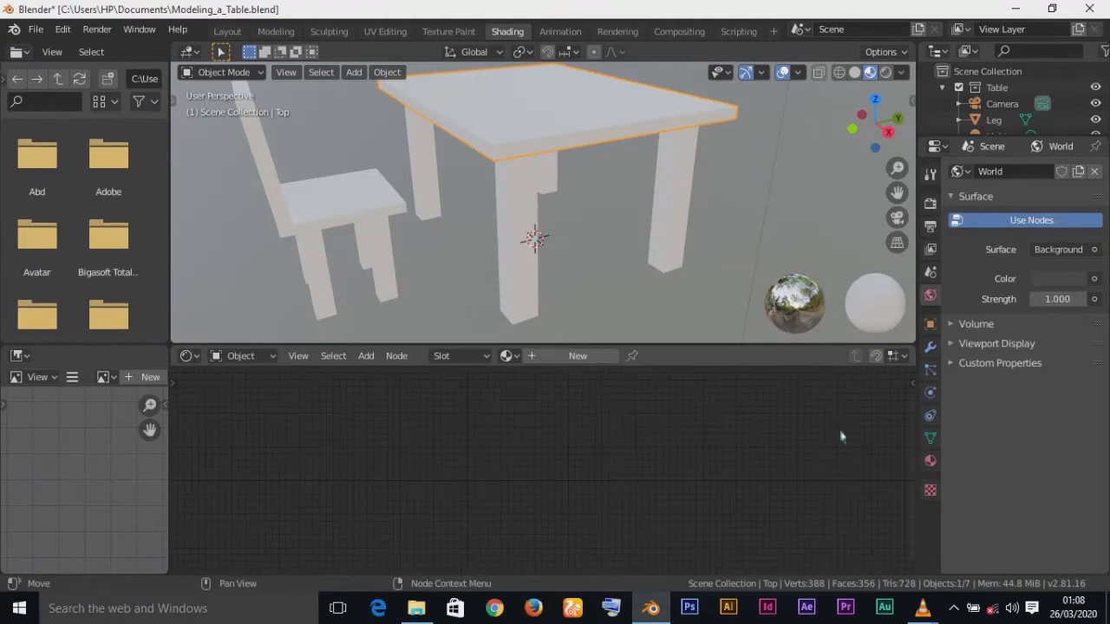
left_click(931, 462)
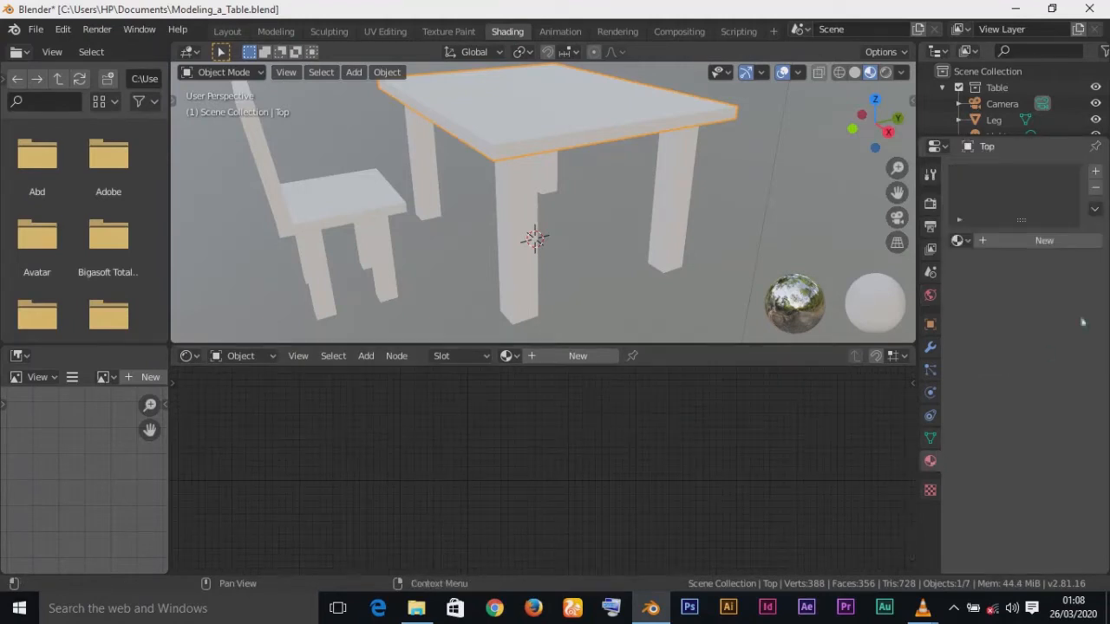
left_click(1073, 246)
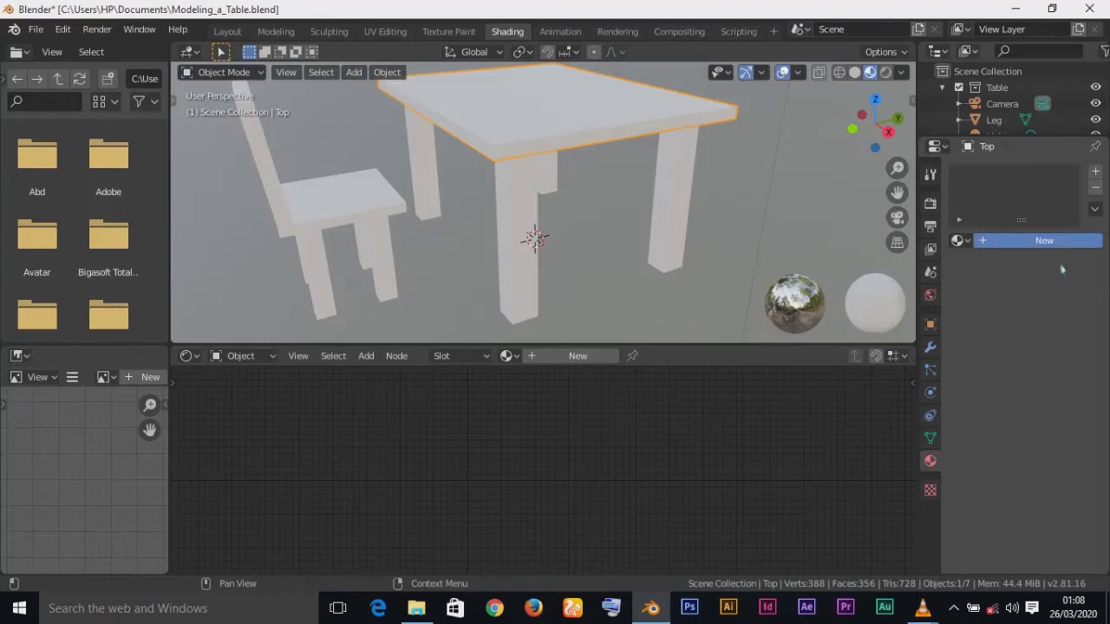
left_click(997, 243)
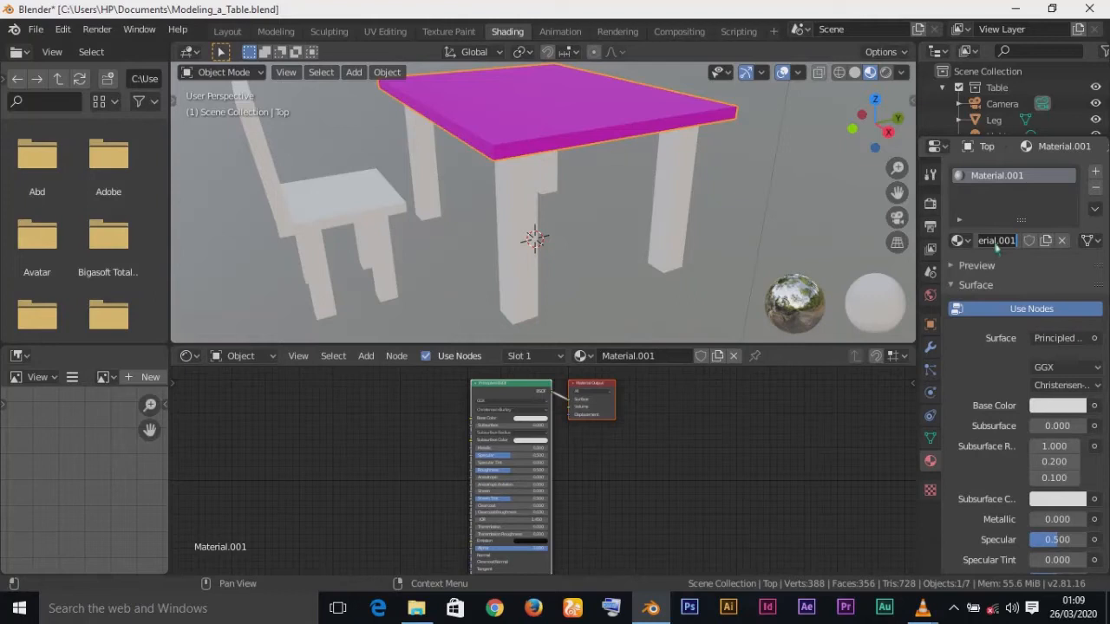
type("Surface")
key("Return")
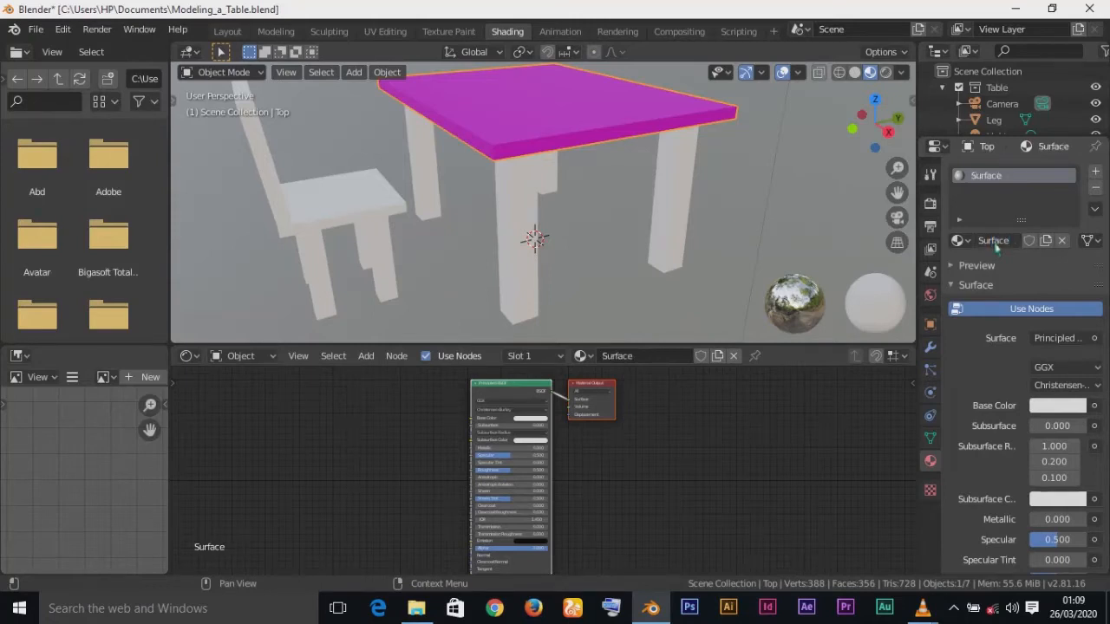
Add an Image Texture node beside the Principled BSDF node in the Surface material
scroll(378, 402, "up", 1)
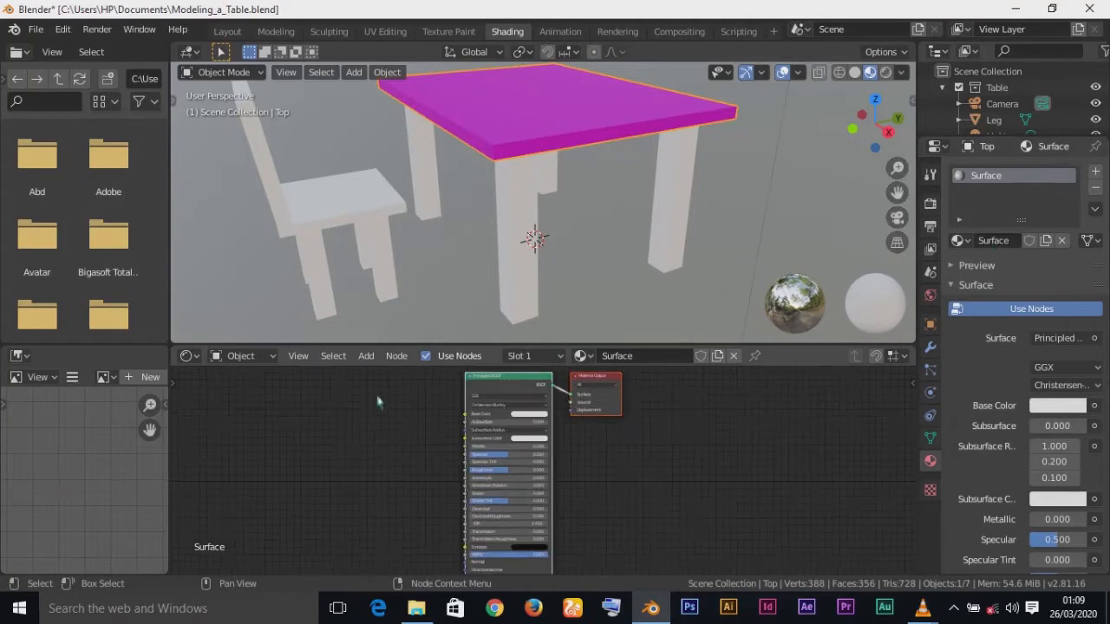
middle_click_drag(448, 420, 446, 460)
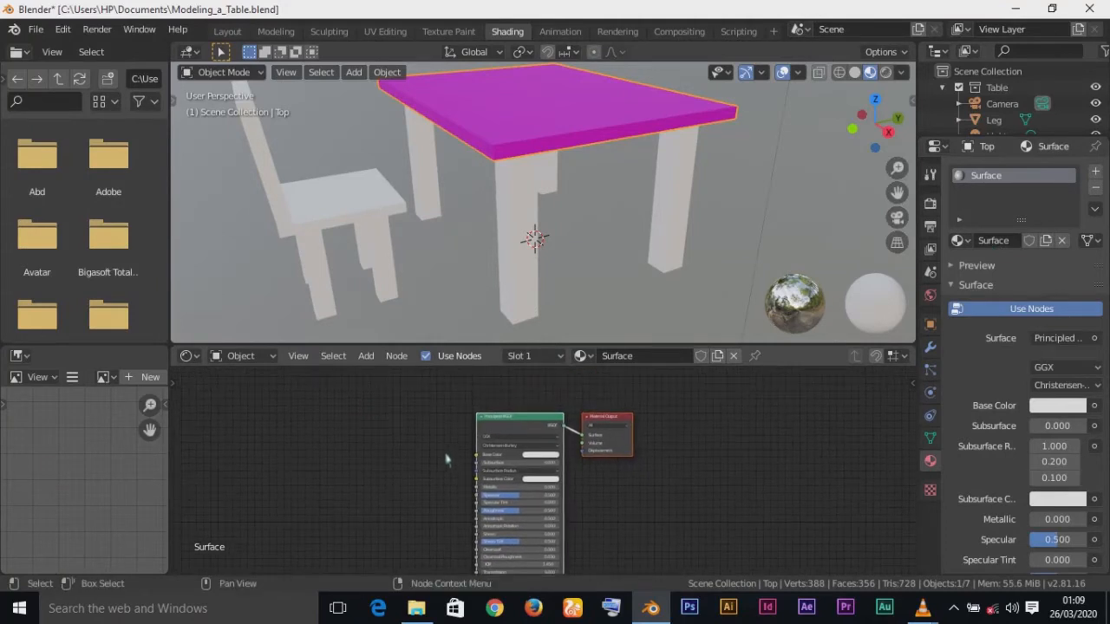
scroll(446, 460, "up", 2)
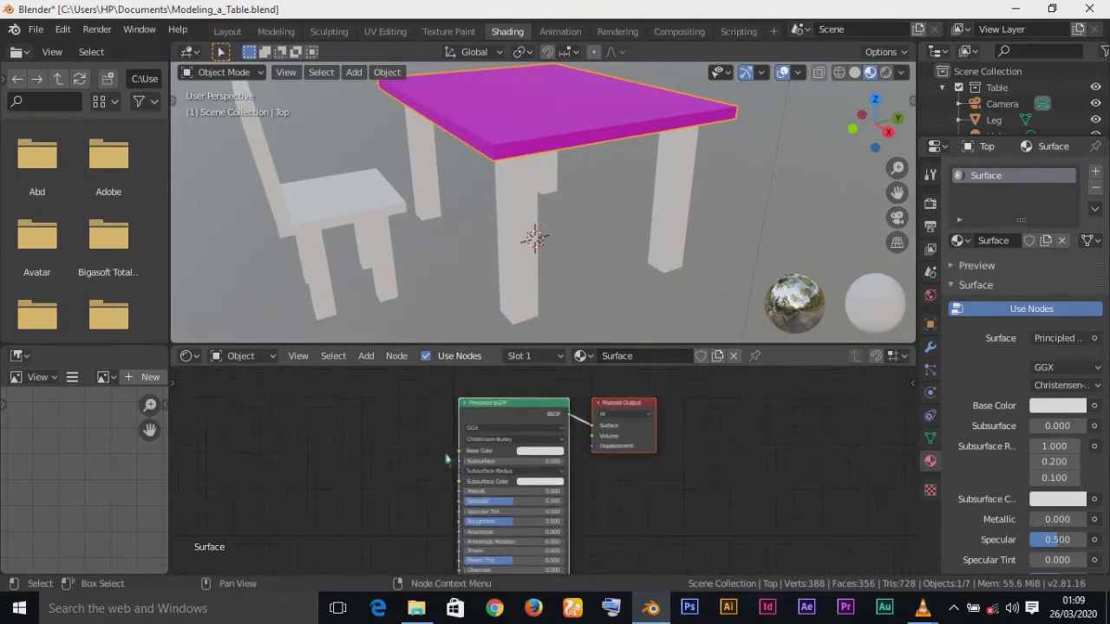
left_click(366, 355)
mouse_move(403, 418)
mouse_move(403, 448)
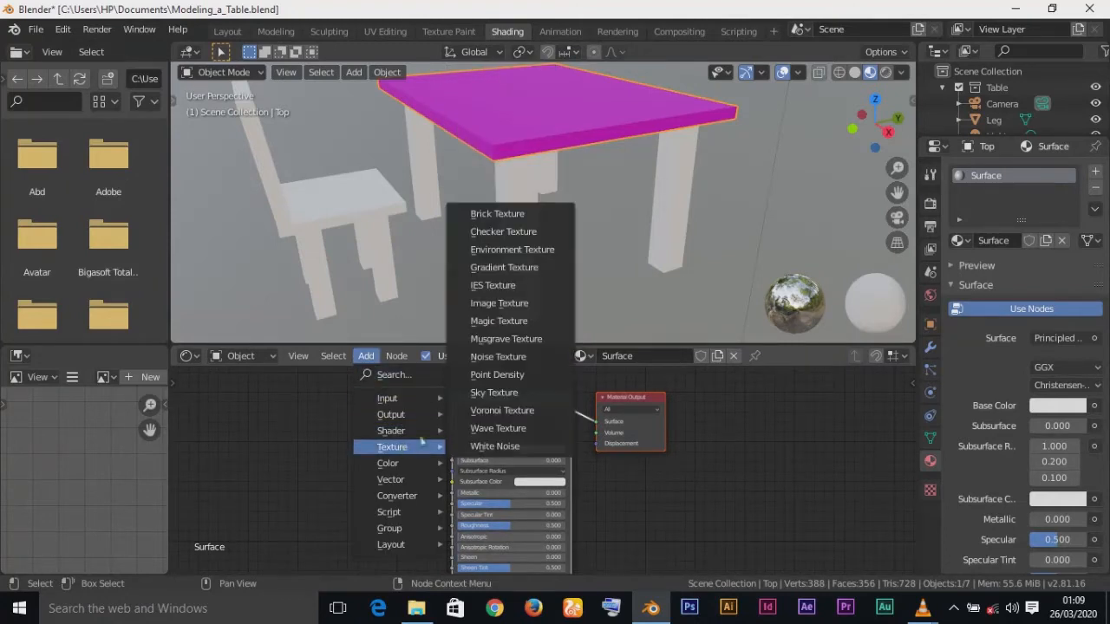
left_click(512, 311)
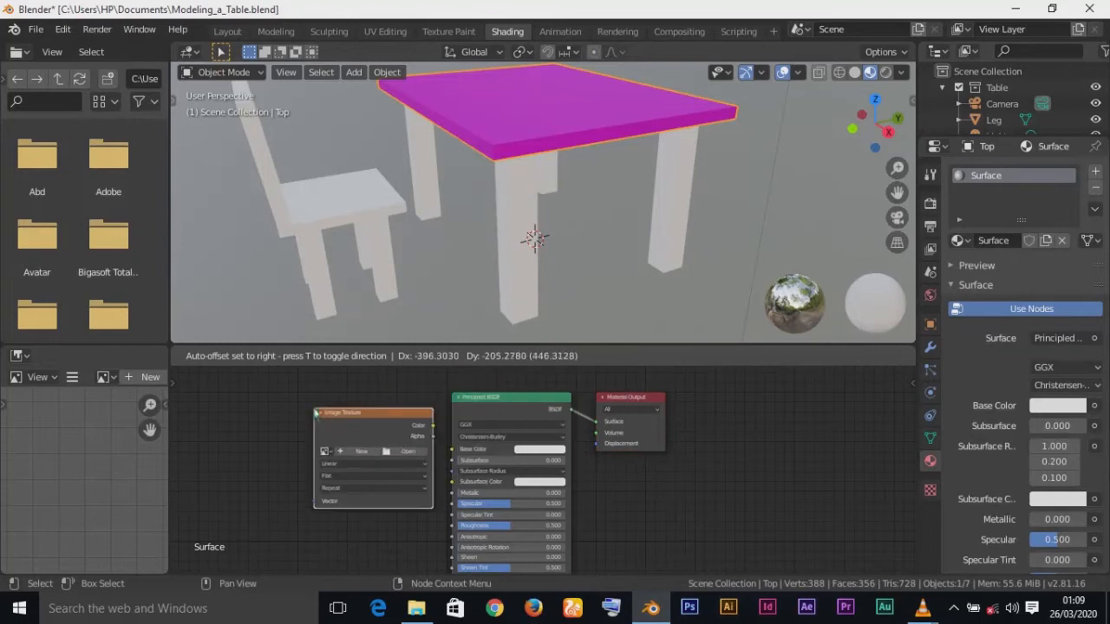
left_click(405, 460)
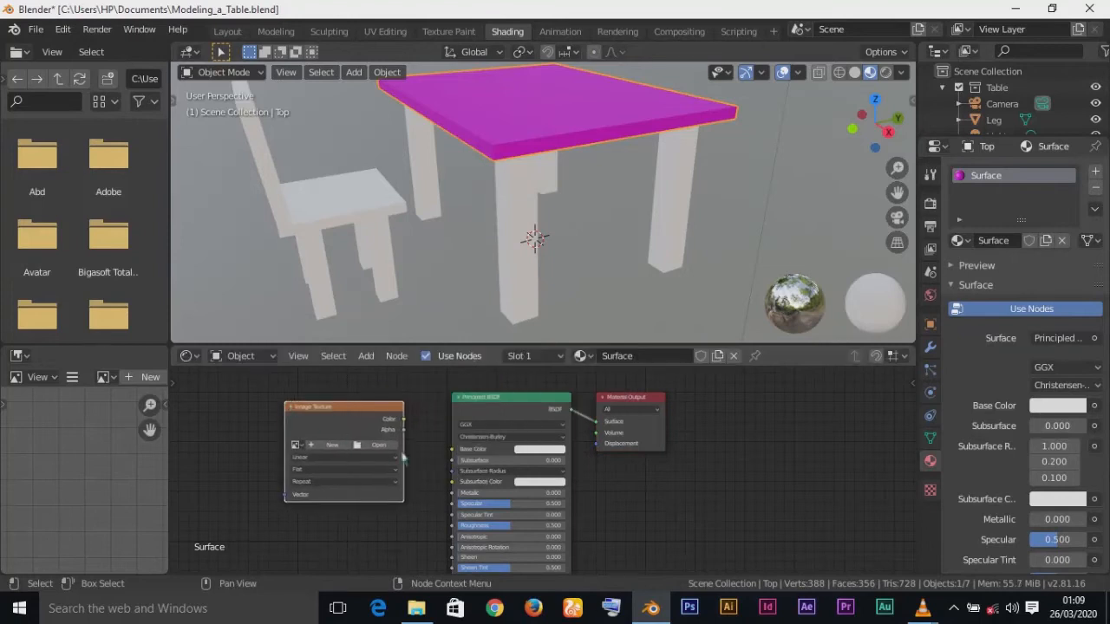
Assign Wood.jpg to the Surface material's Image Texture node and connect its Color output to the Principled BSDF Base Color
left_click(295, 445)
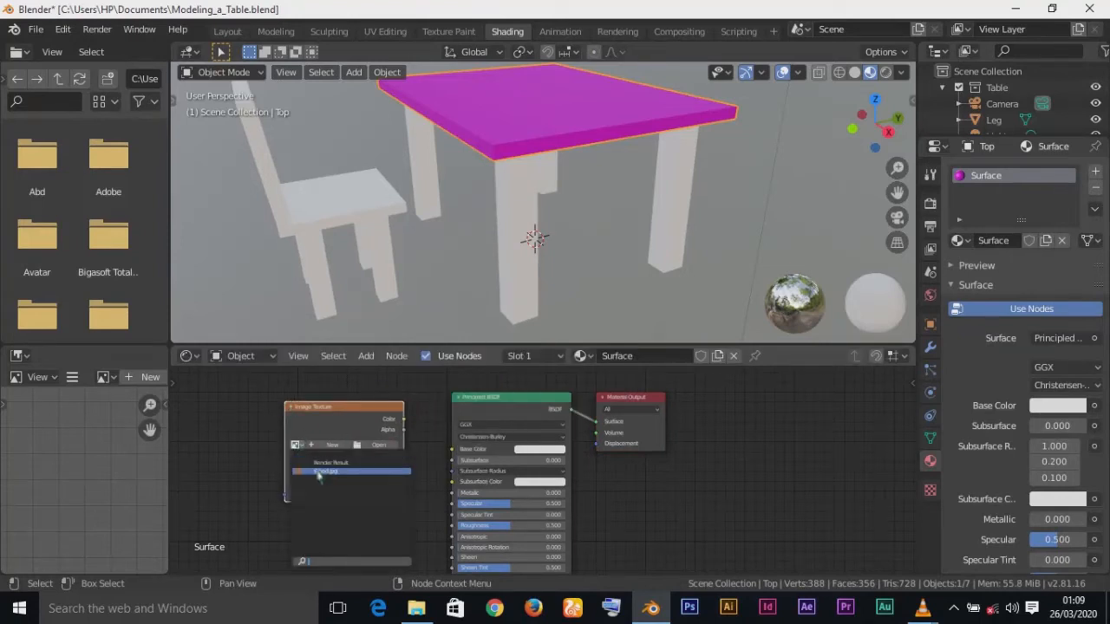
left_click(320, 473)
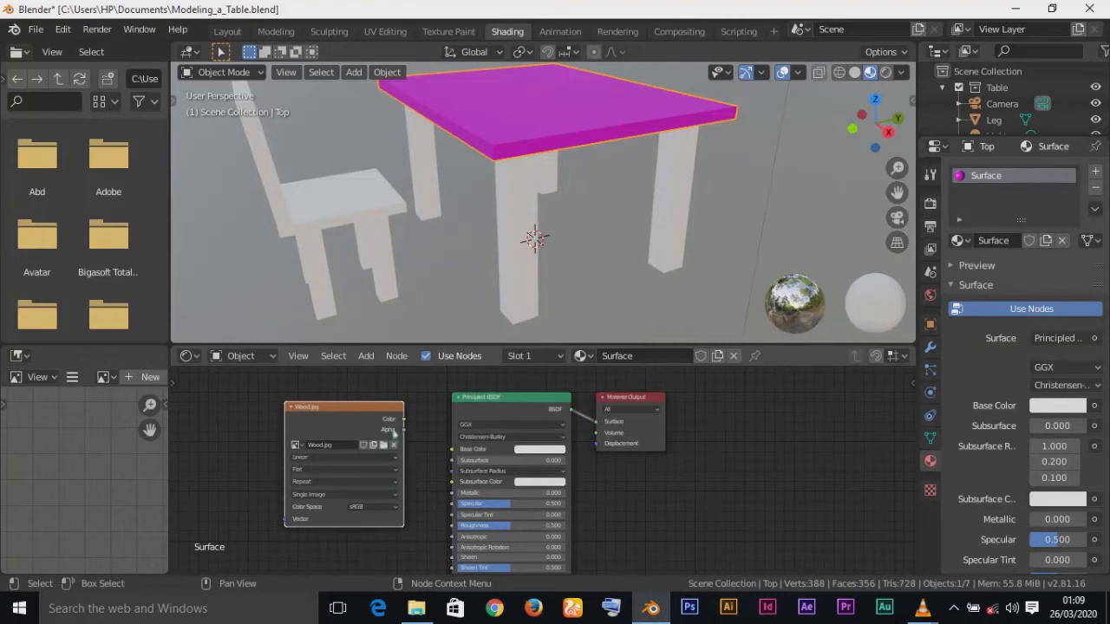
left_click_drag(404, 419, 452, 449)
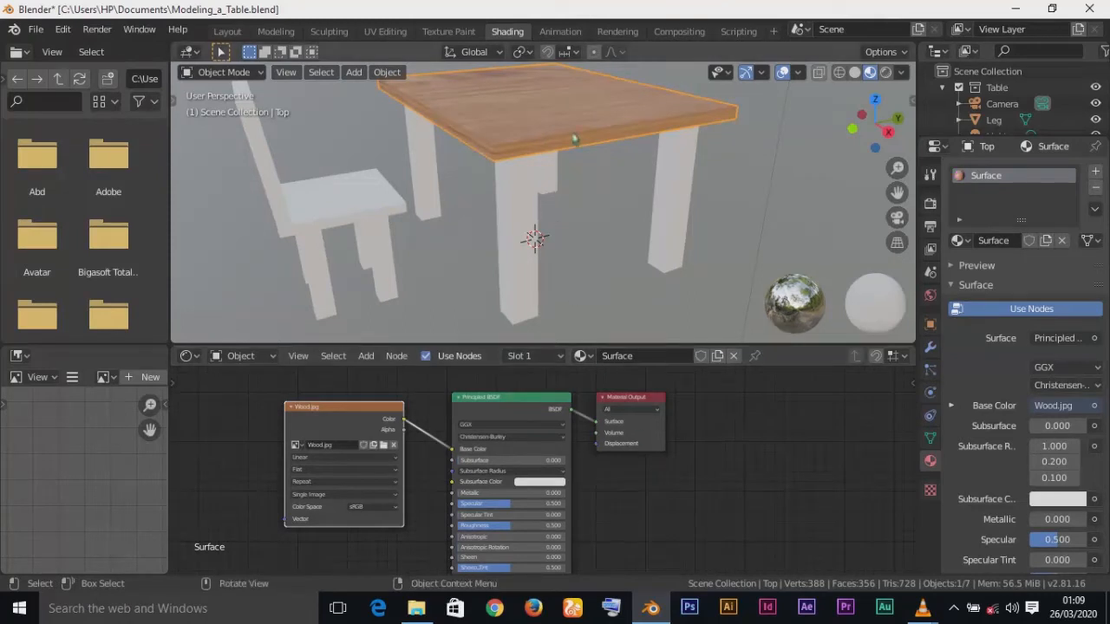
scroll(535, 238, "down", 4)
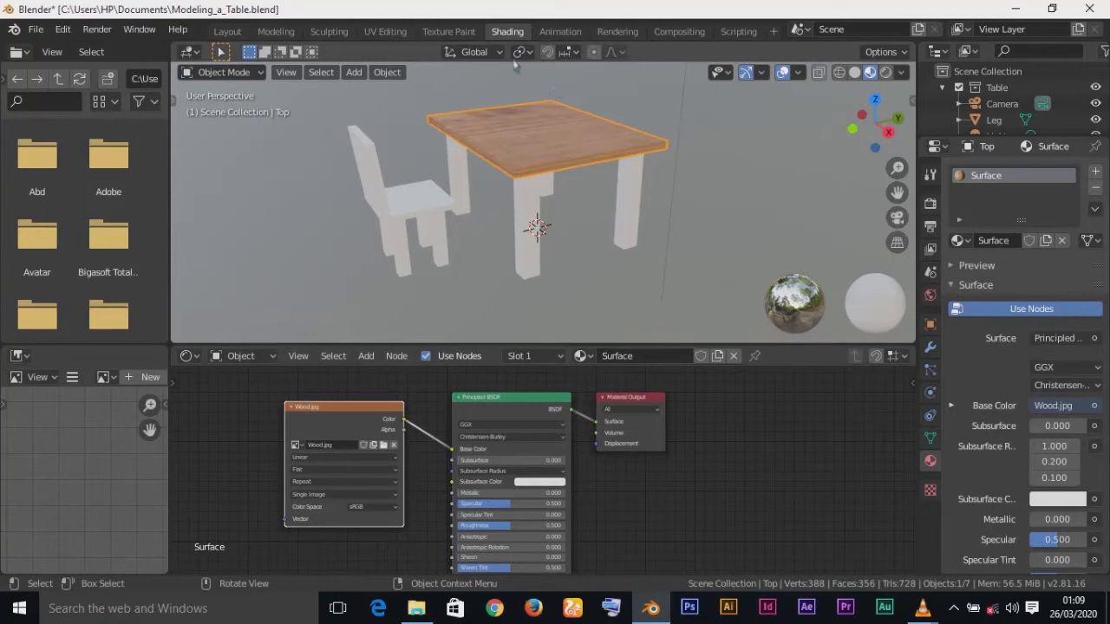
Select the table legs and give them a new material named Legs in the Shading workspace
left_click(385, 31)
left_click(438, 33)
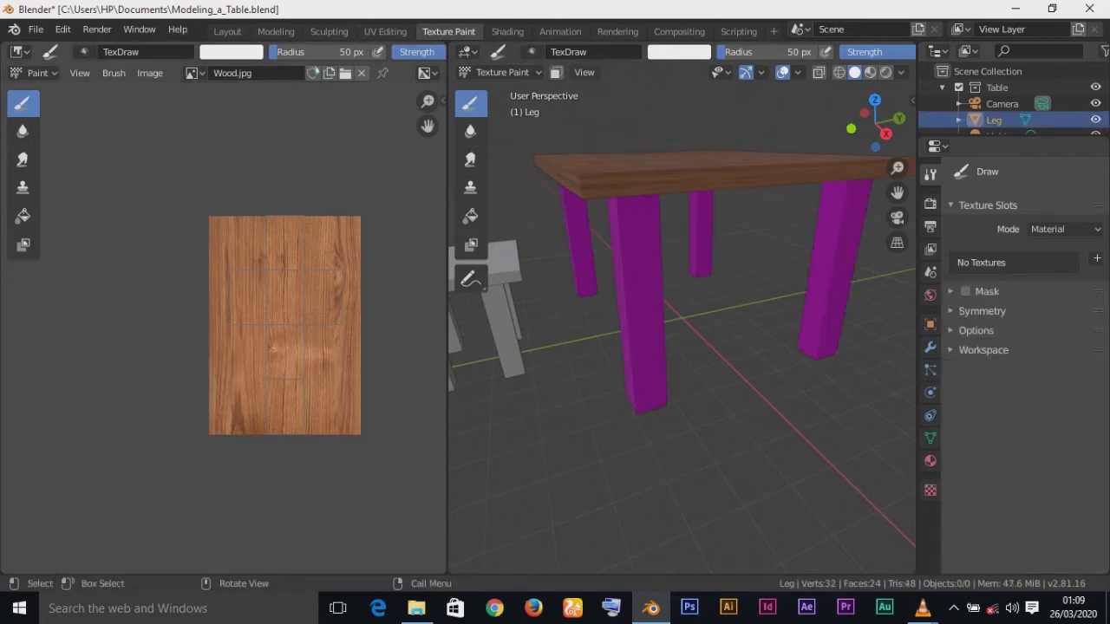
left_click(508, 32)
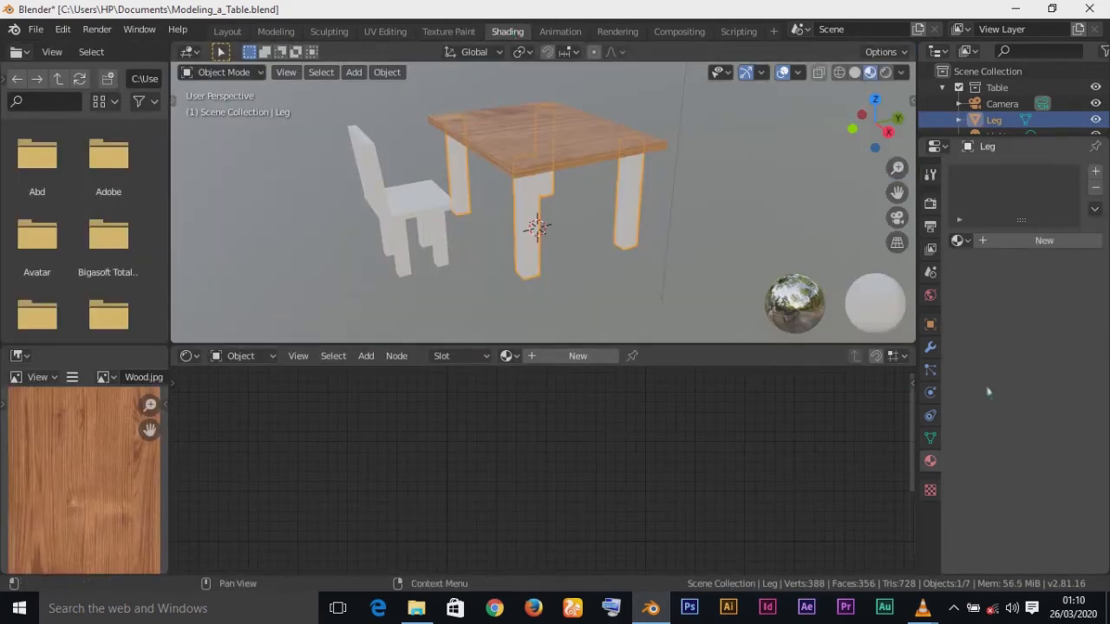
left_click(1044, 240)
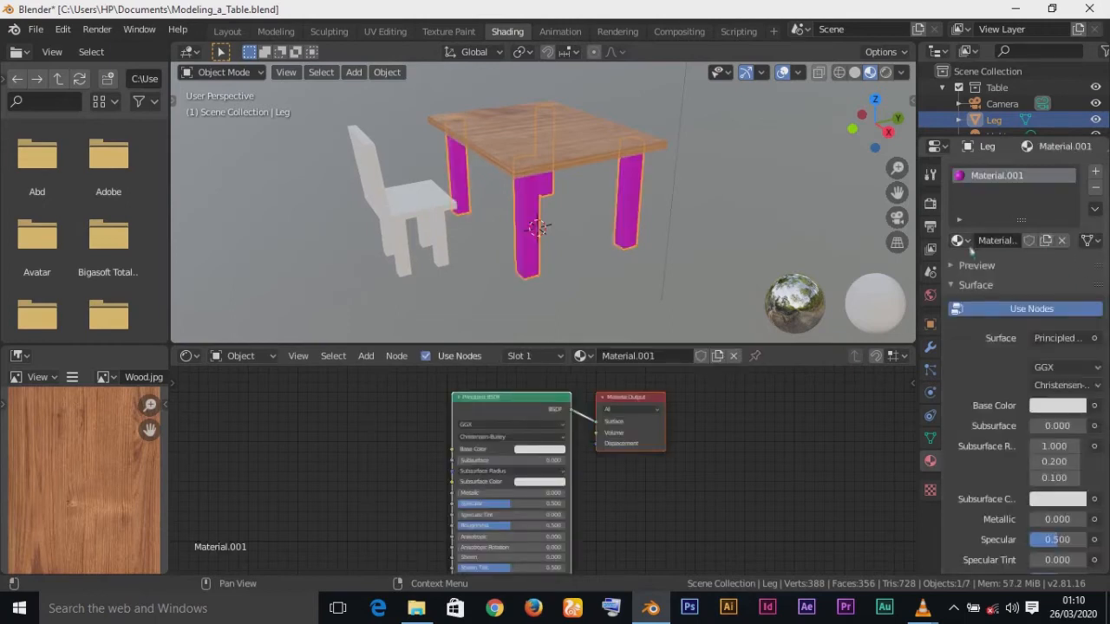
left_click(995, 241)
type("Legs")
key("Return")
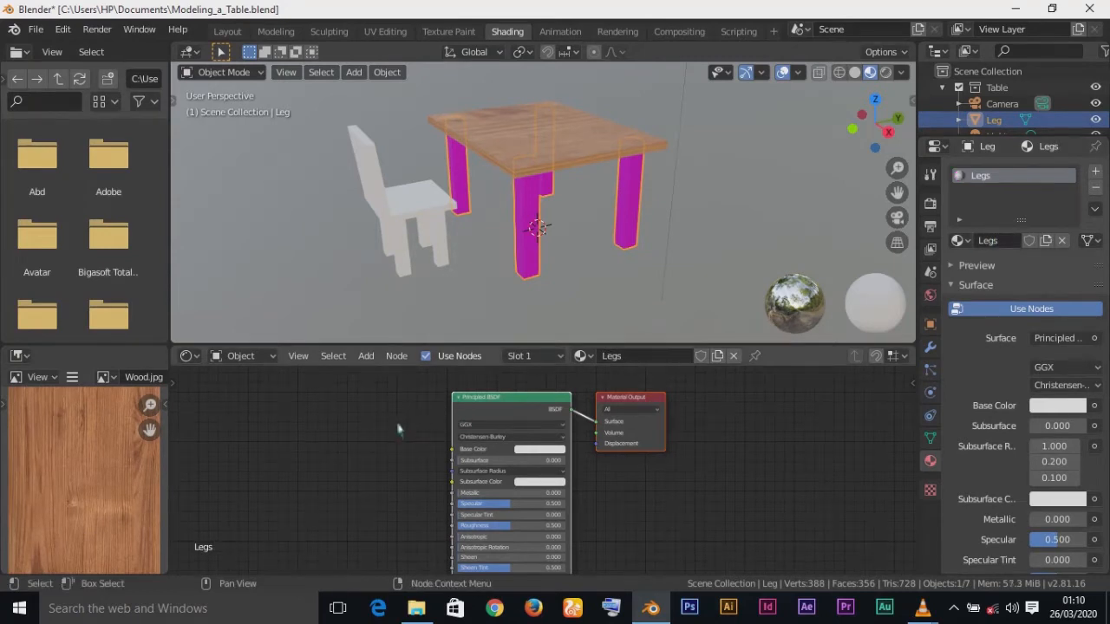
Add an Image Texture node beside the Principled BSDF node in the Legs material
key("shift+a")
mouse_move(398, 429)
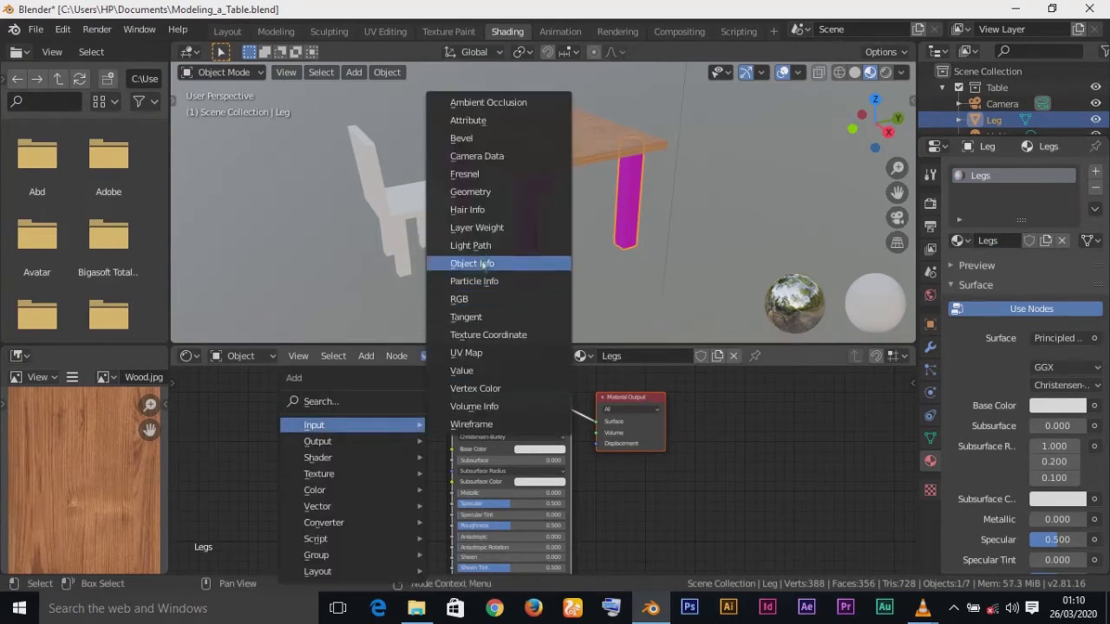
mouse_move(368, 471)
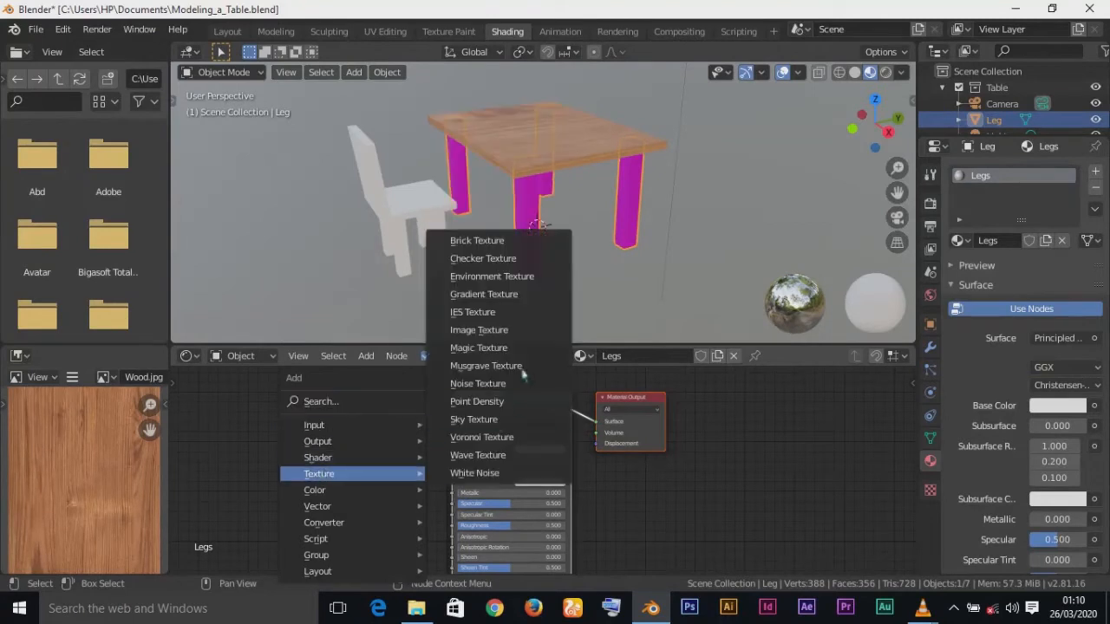
left_click(479, 331)
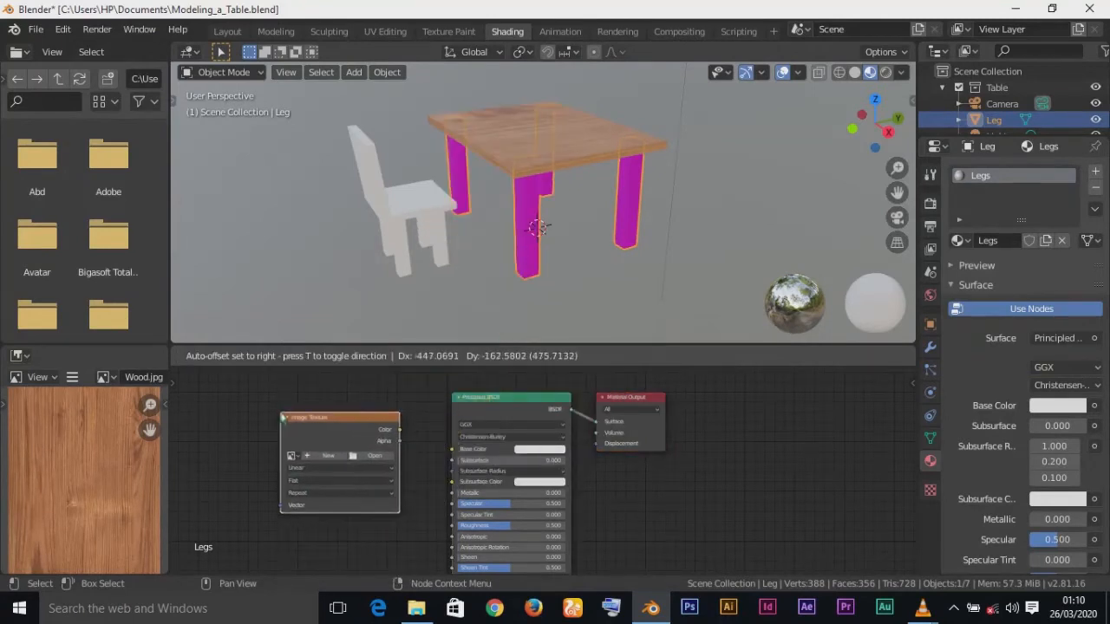
left_click(282, 416)
Assign Wood.jpg to the Legs material's Image Texture node and connect its Color output to the Principled BSDF Base Color
left_click(294, 457)
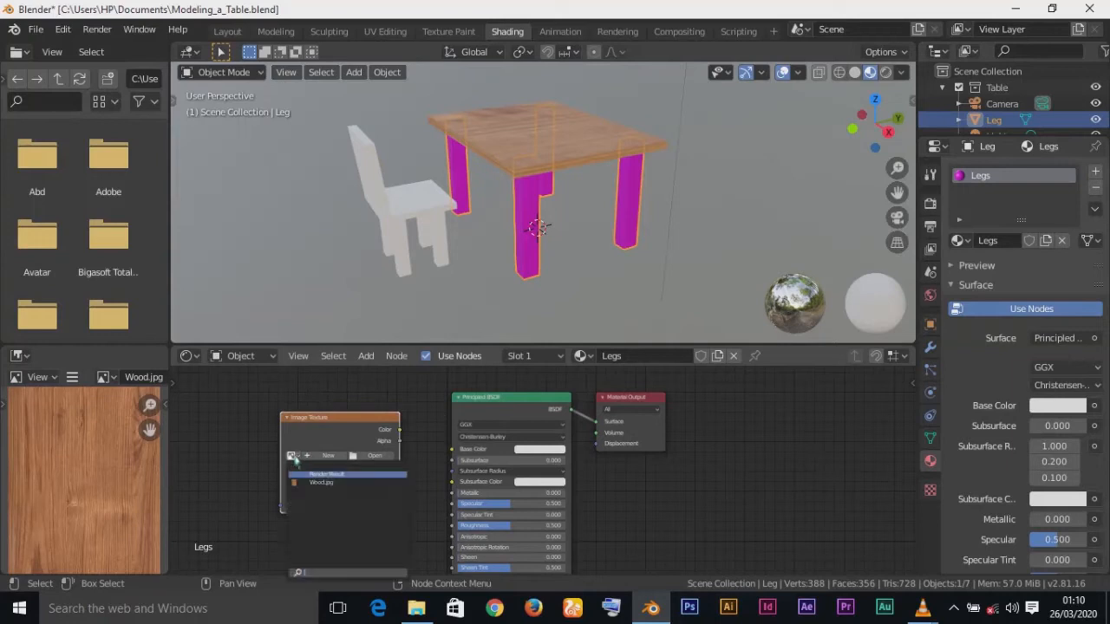
left_click(319, 483)
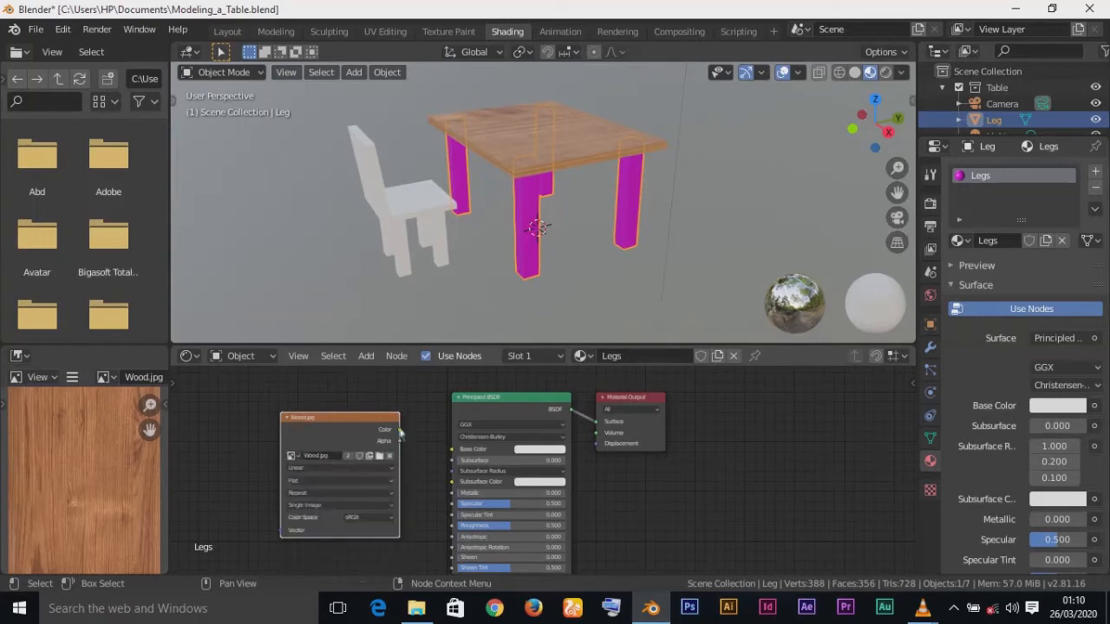
left_click_drag(399, 430, 452, 449)
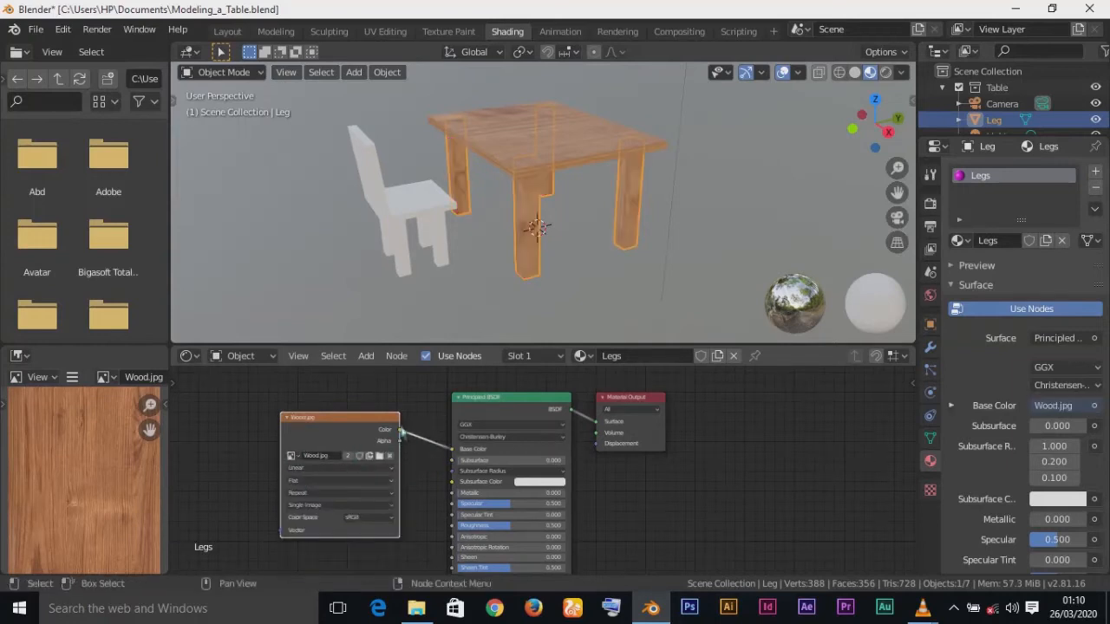
scroll(577, 257, "down", 2)
scroll(577, 257, "up", 2)
scroll(576, 257, "up", 4)
scroll(577, 257, "down", 2)
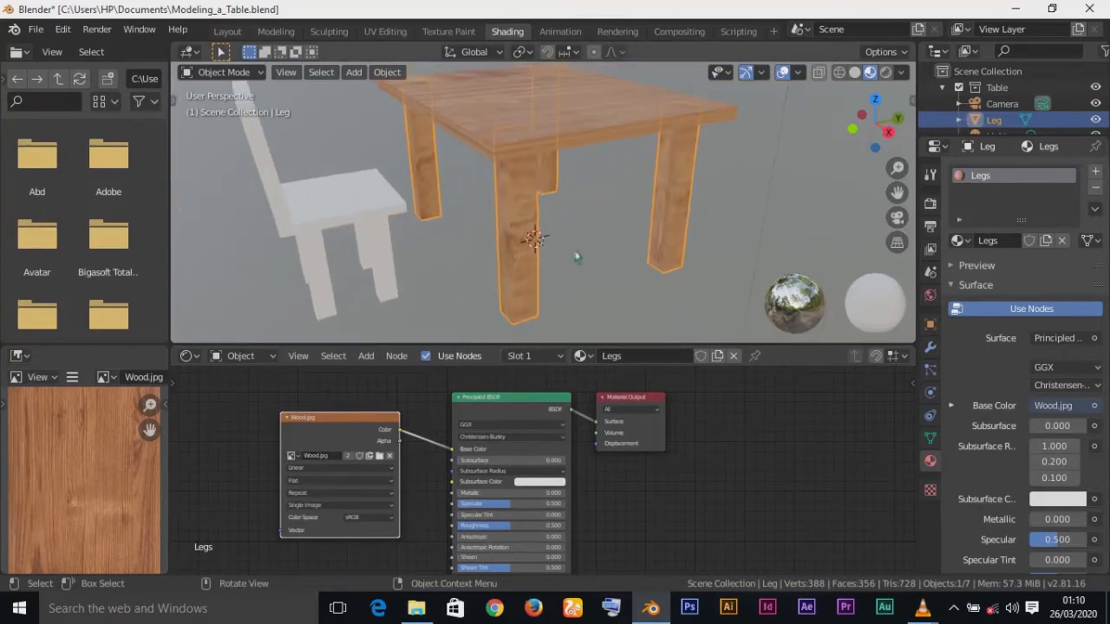
Examine the wood texture on the table legs from several angles and select the chair's legs
middle_click_drag(638, 269, 503, 252)
scroll(503, 252, "down", 2)
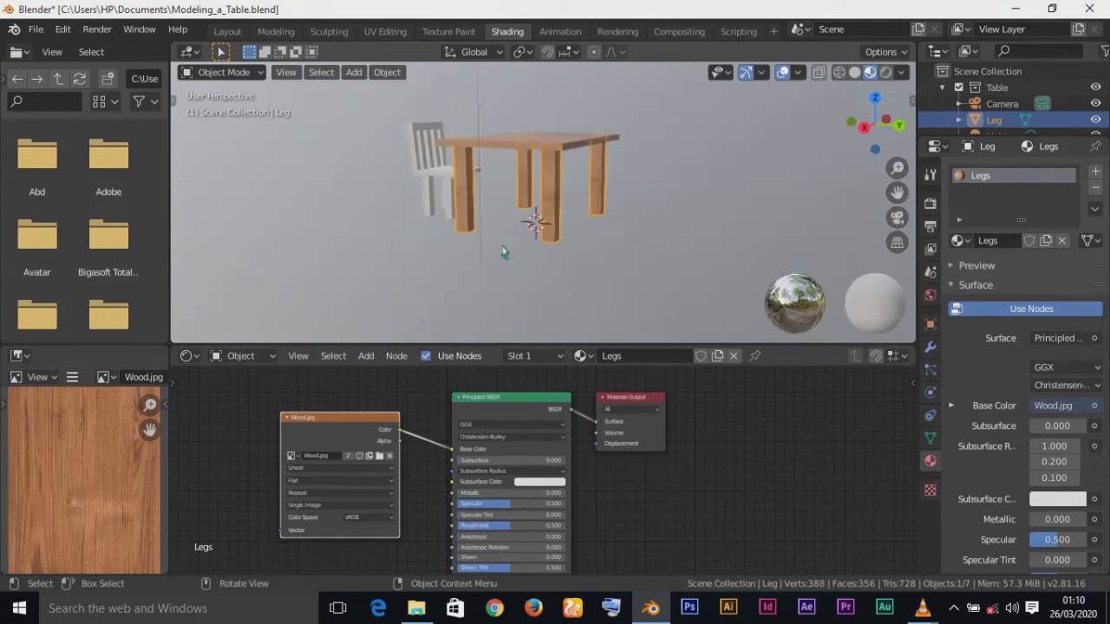
scroll(505, 252, "up", 6)
scroll(503, 249, "up", 1)
middle_click_drag(580, 256, 674, 268)
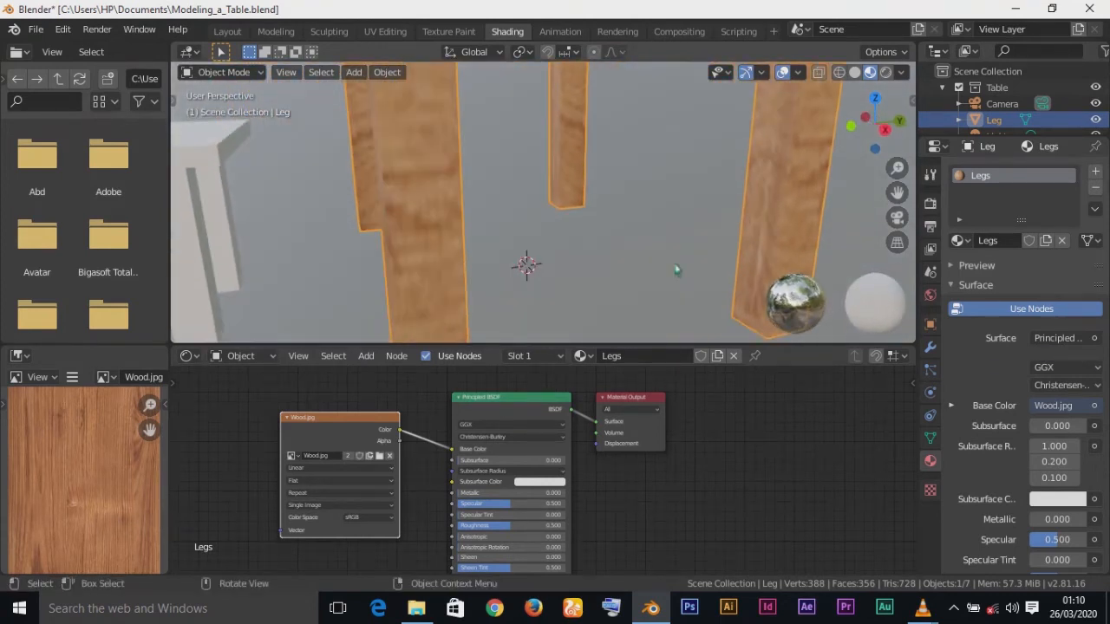
scroll(676, 271, "down", 3)
scroll(677, 271, "down", 2)
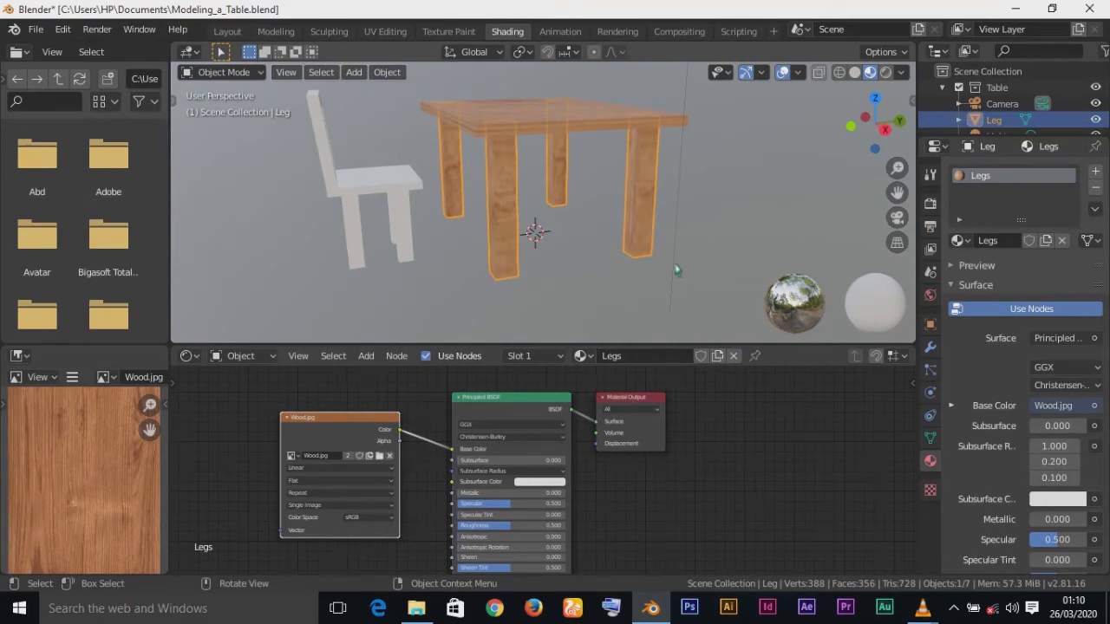
left_click(403, 219)
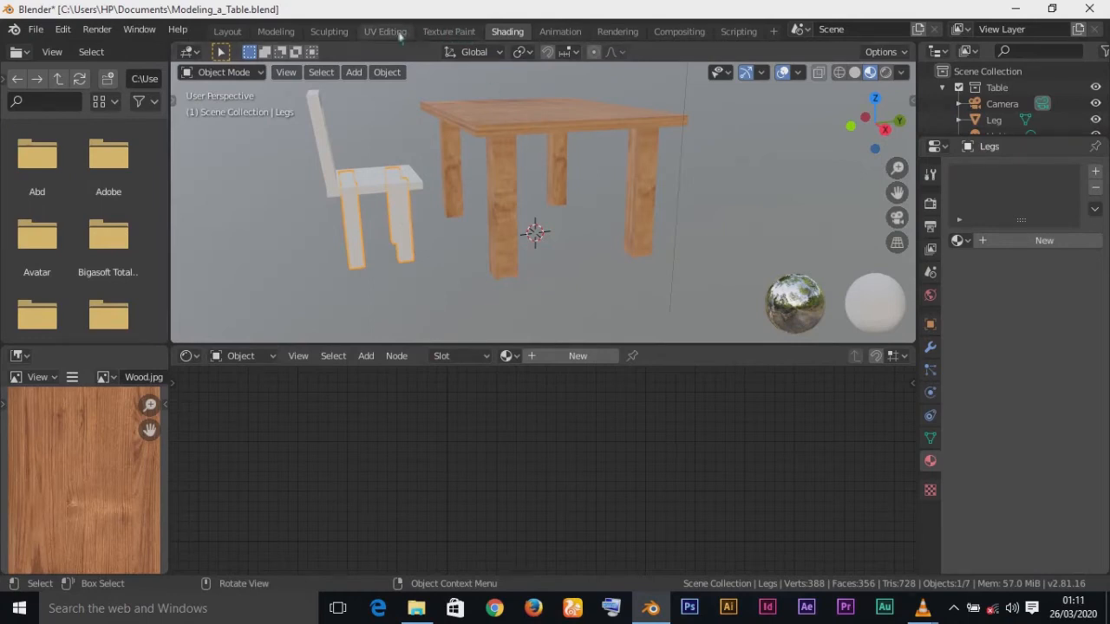
left_click(449, 31)
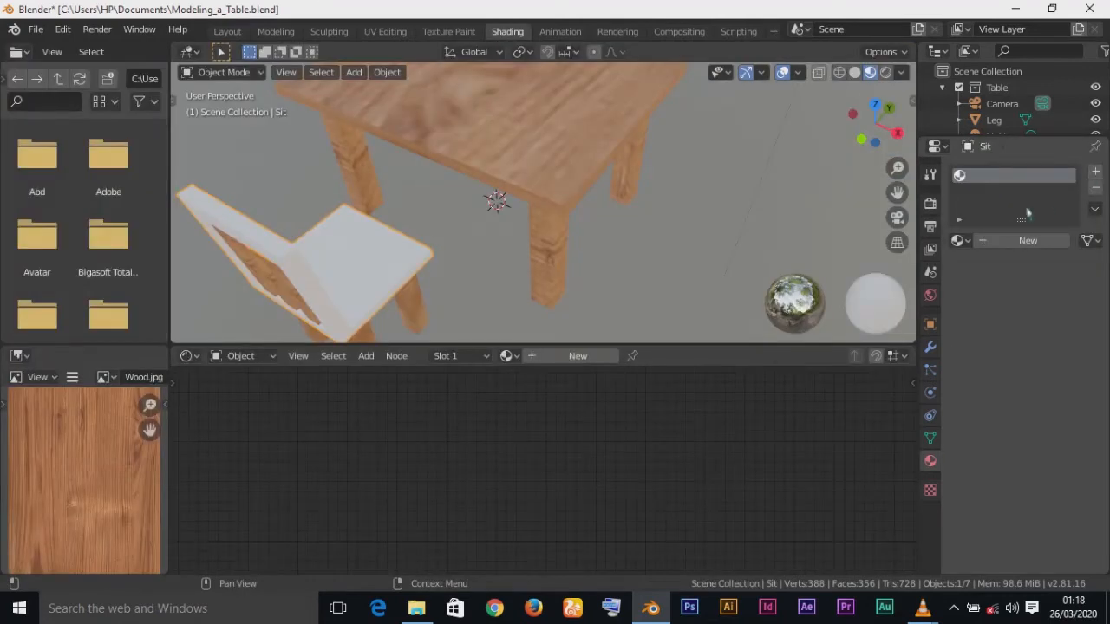
Give the chair's seat and back frame a new material named Sit
left_click(1024, 243)
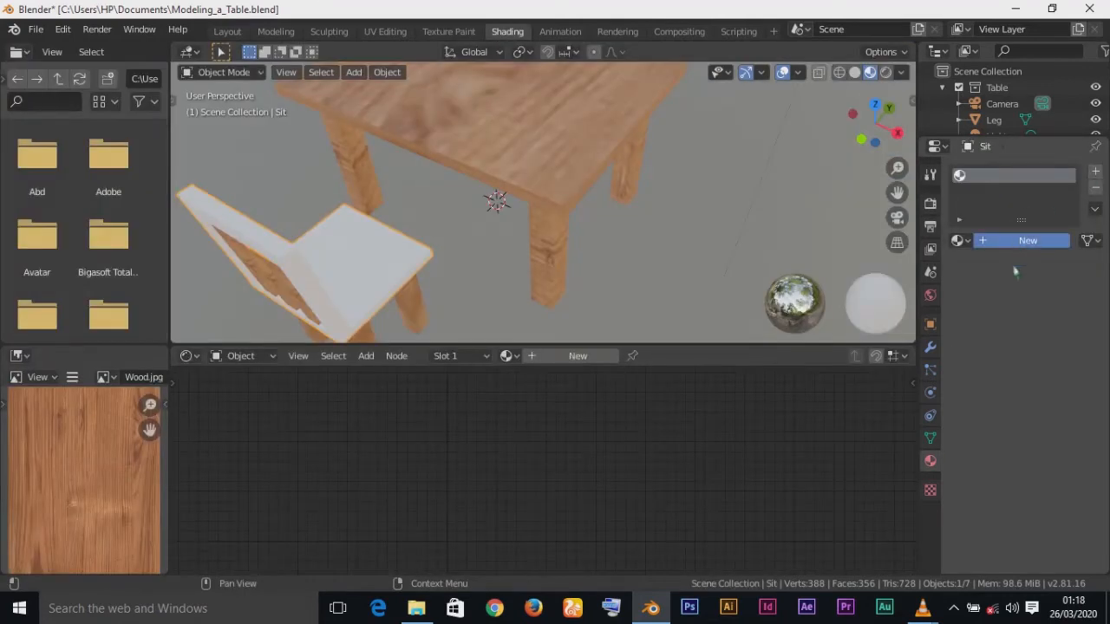
left_click(991, 242)
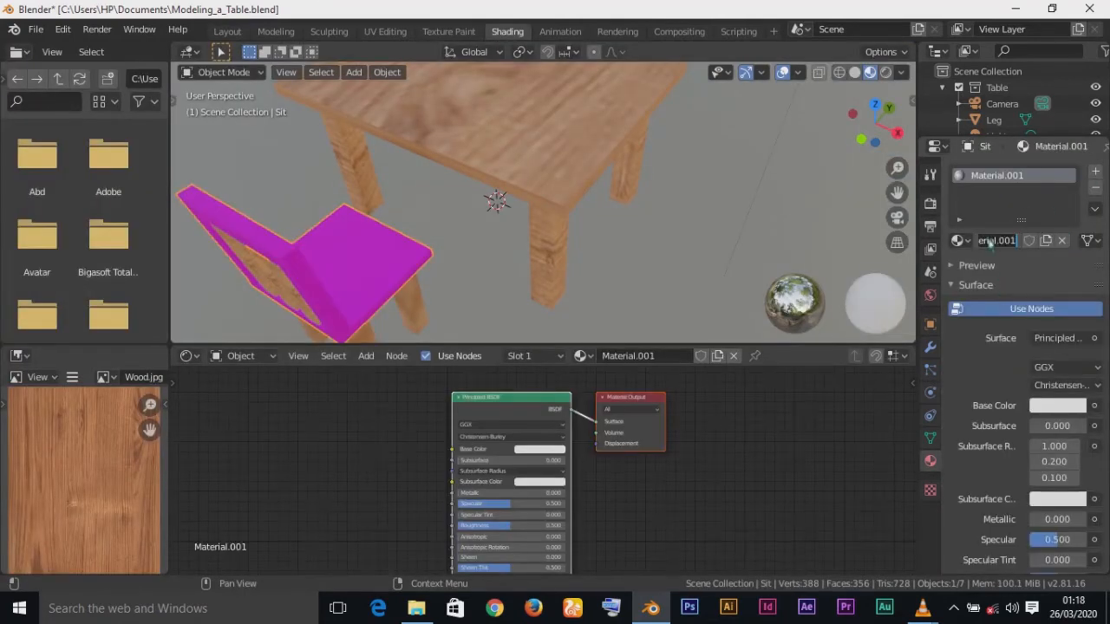
type("Sit")
key("Return")
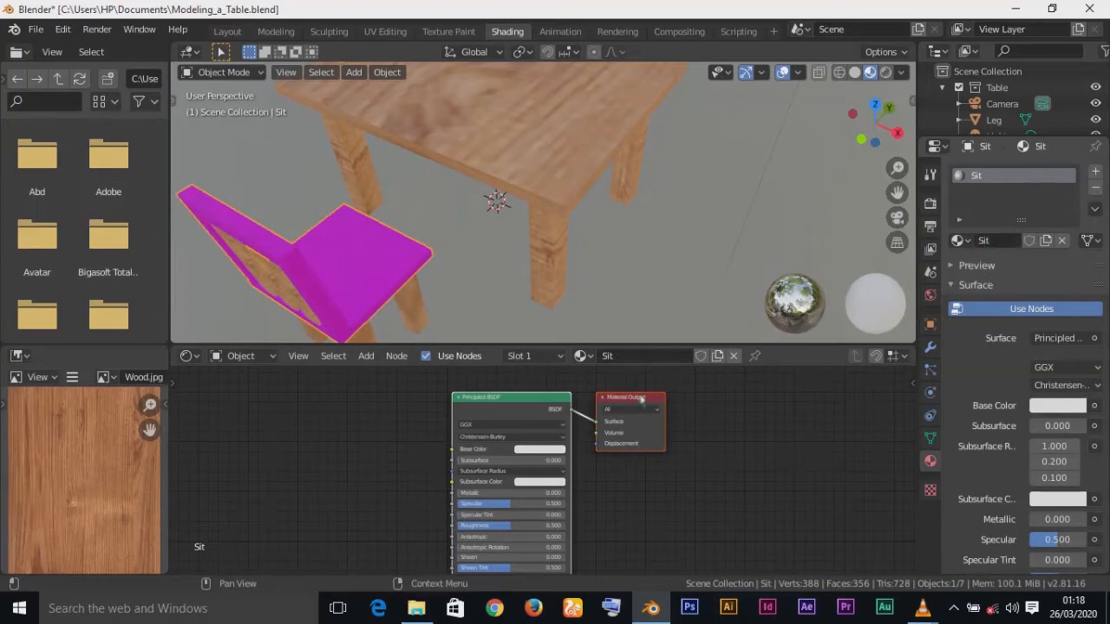
Add an Image Texture node beside the Principled BSDF in the Sit material and assign Wood.jpg to it
key("shift+a")
mouse_move(336, 455)
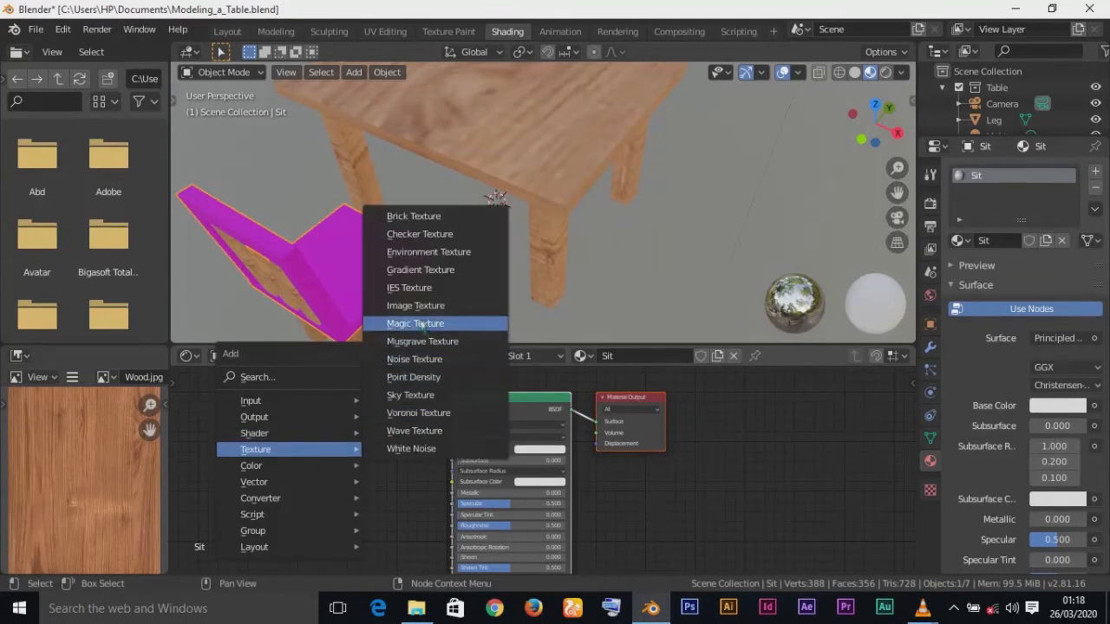
left_click(416, 311)
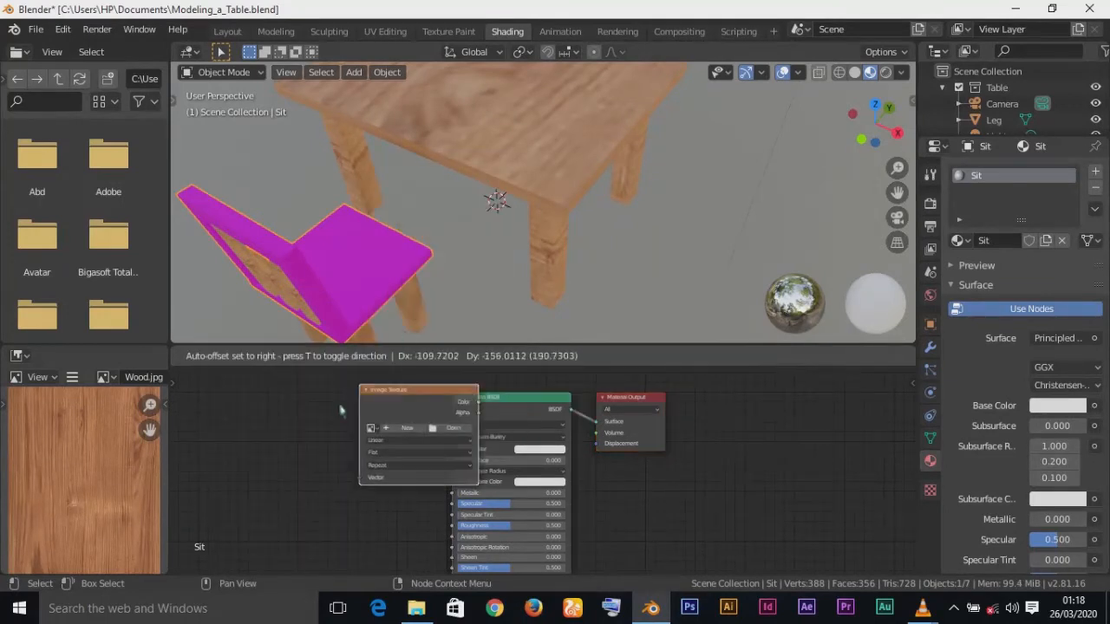
left_click(344, 436)
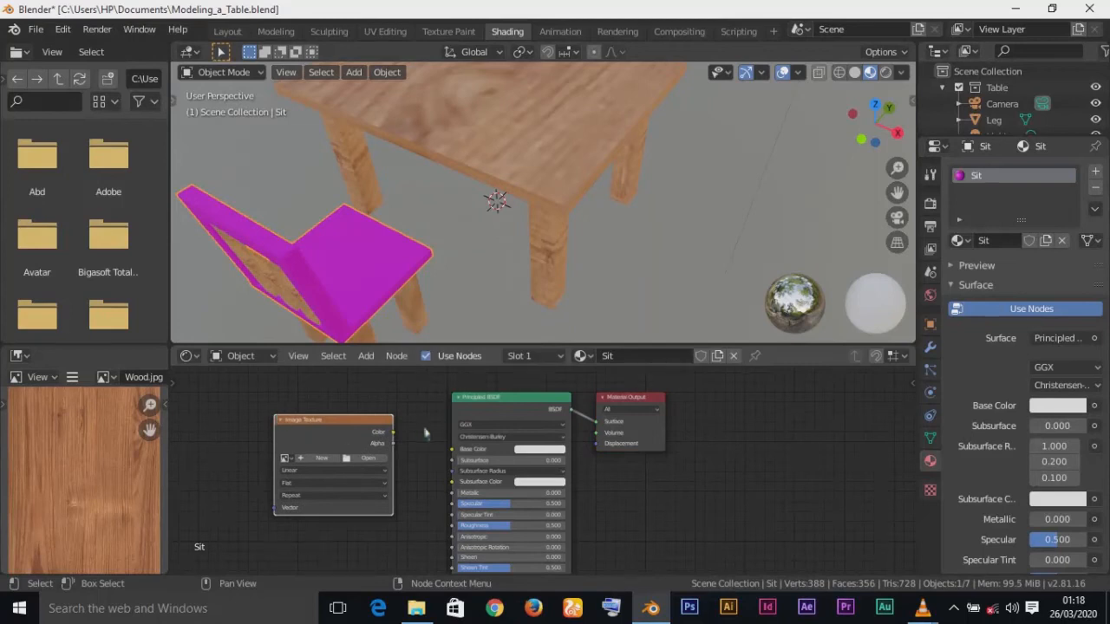
left_click(288, 463)
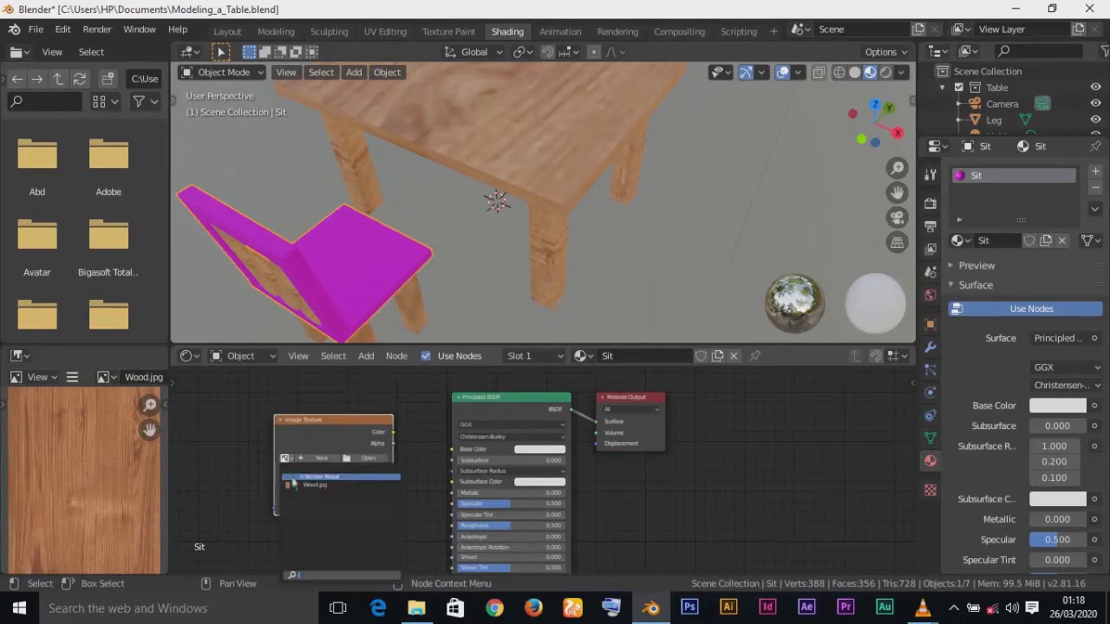
left_click(308, 485)
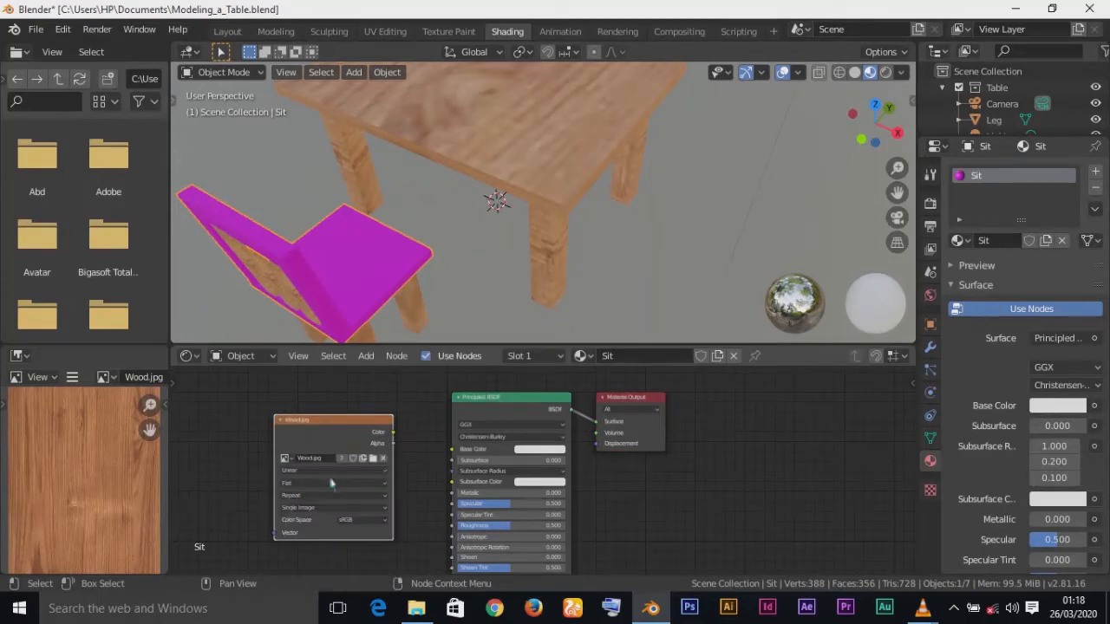
Set the Wood.jpg node's projection to Box and connect its Color output to the Principled BSDF Base Color
left_click(317, 483)
left_click(309, 504)
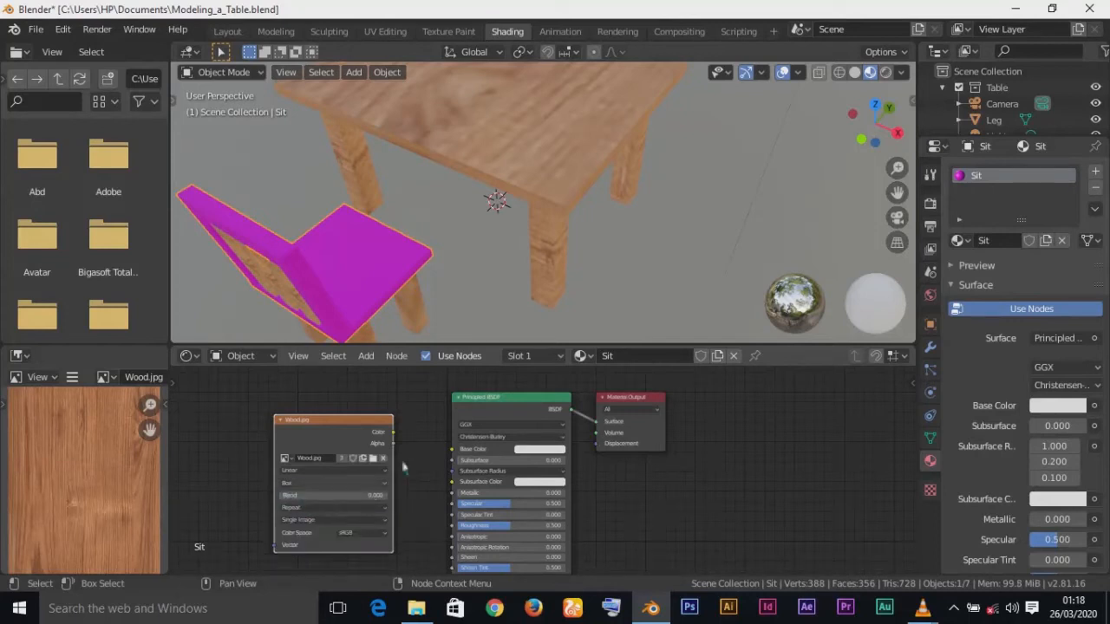
left_click_drag(394, 434, 451, 450)
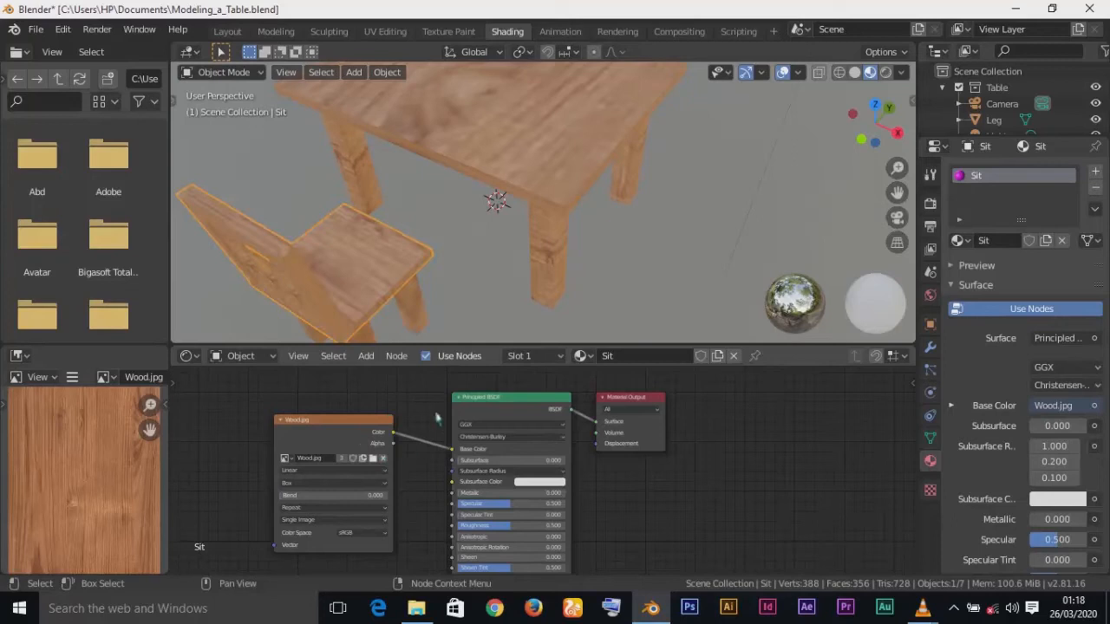
Inspect the chair's backrest texture and set the Wood.jpg node's projection to Flat
middle_click_drag(386, 264, 515, 231)
scroll(515, 232, "down", 4)
scroll(511, 200, "up", 6)
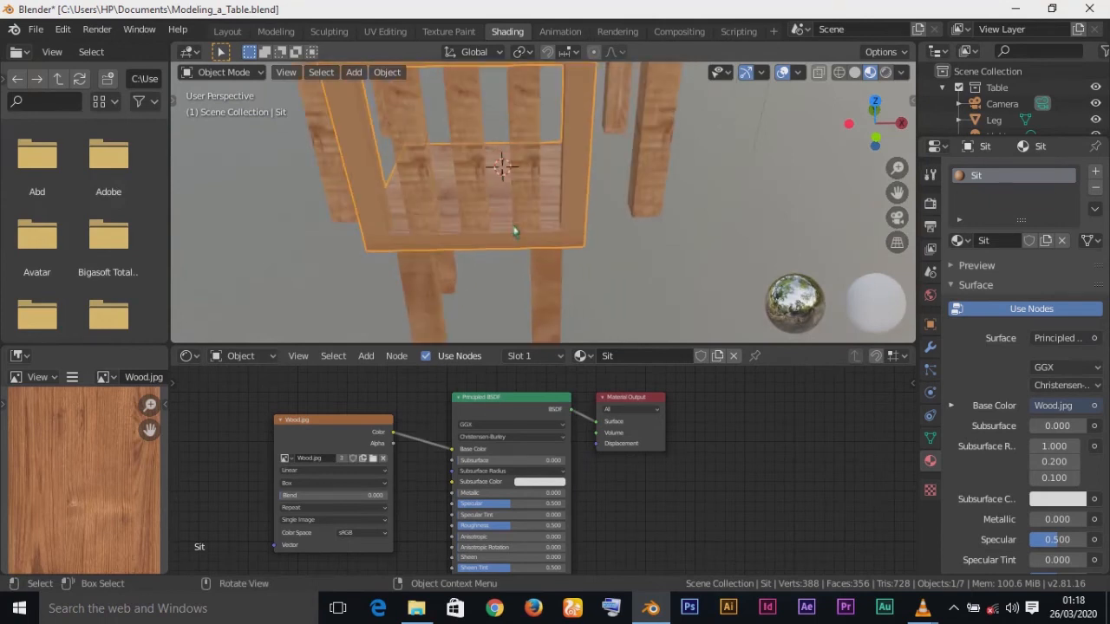
left_click(303, 484)
left_click(306, 501)
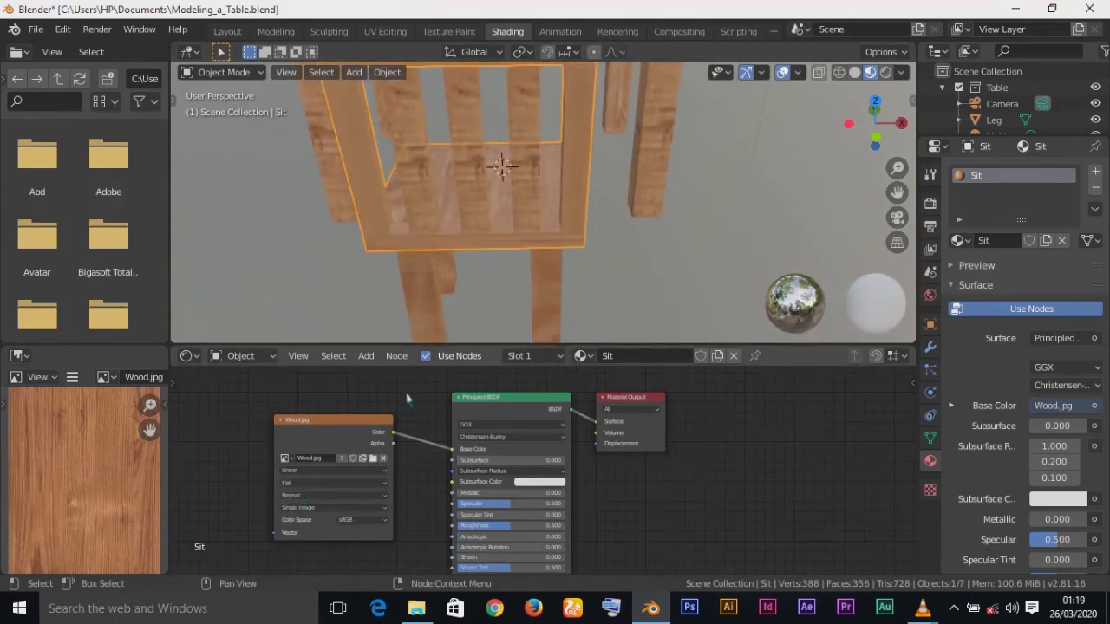
middle_click_drag(399, 320, 521, 314)
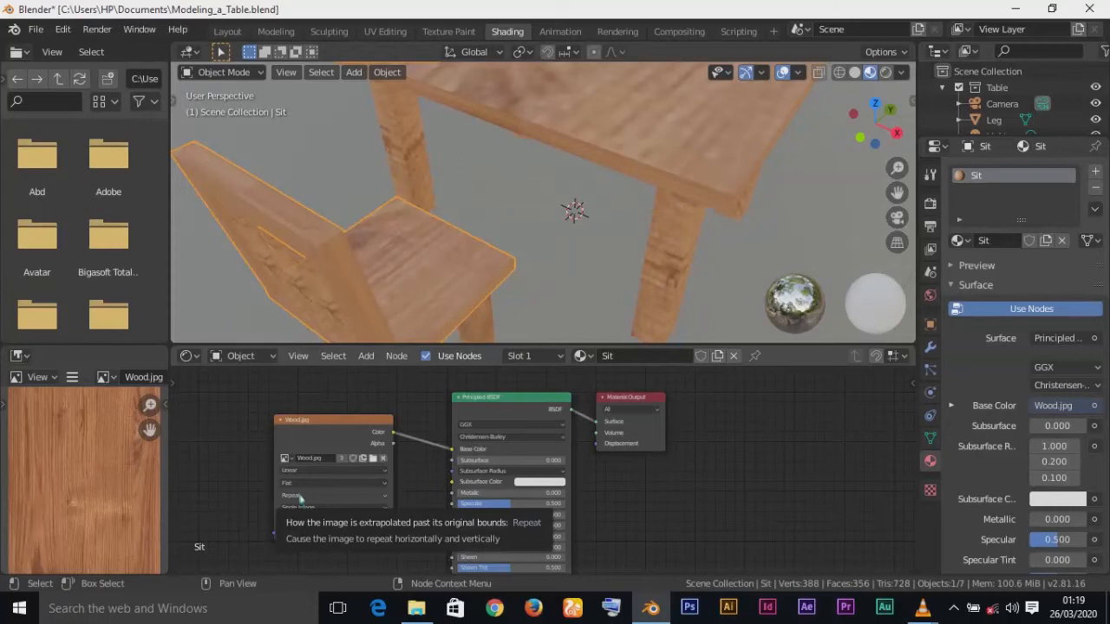
Undo the Sit material setup on the chair's seat object back to the point where it uses the Surface material
key("ctrl+z")
key("ctrl+z")
key("ctrl+z")
key("ctrl+z")
key("ctrl+z")
key("ctrl+z")
key("ctrl+z")
key("ctrl+z")
key("ctrl+z")
key("ctrl+z")
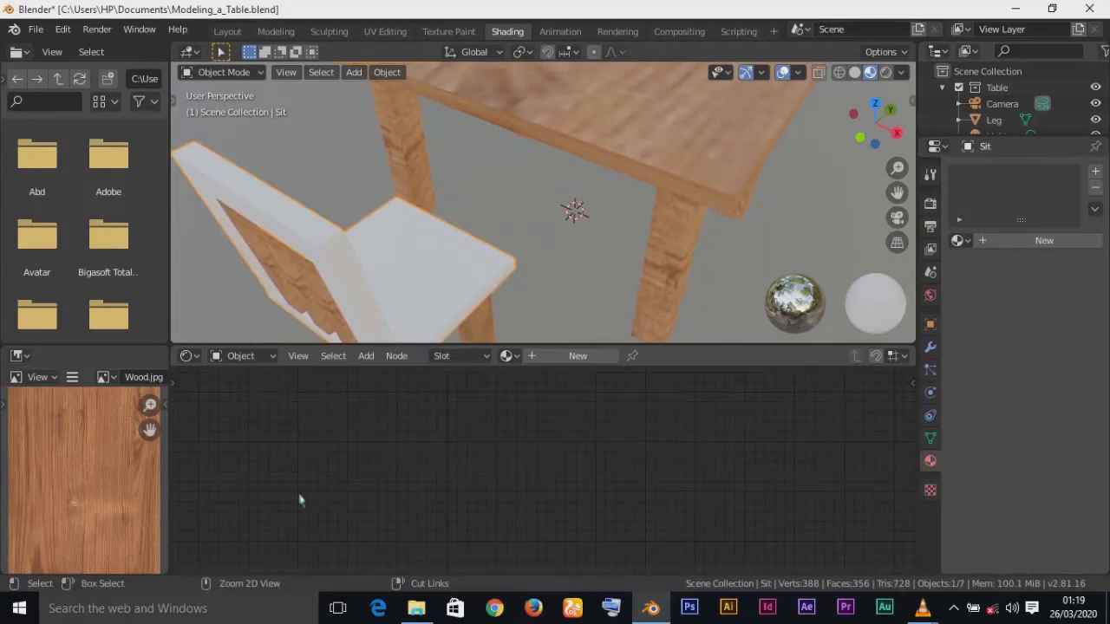
key("ctrl+z")
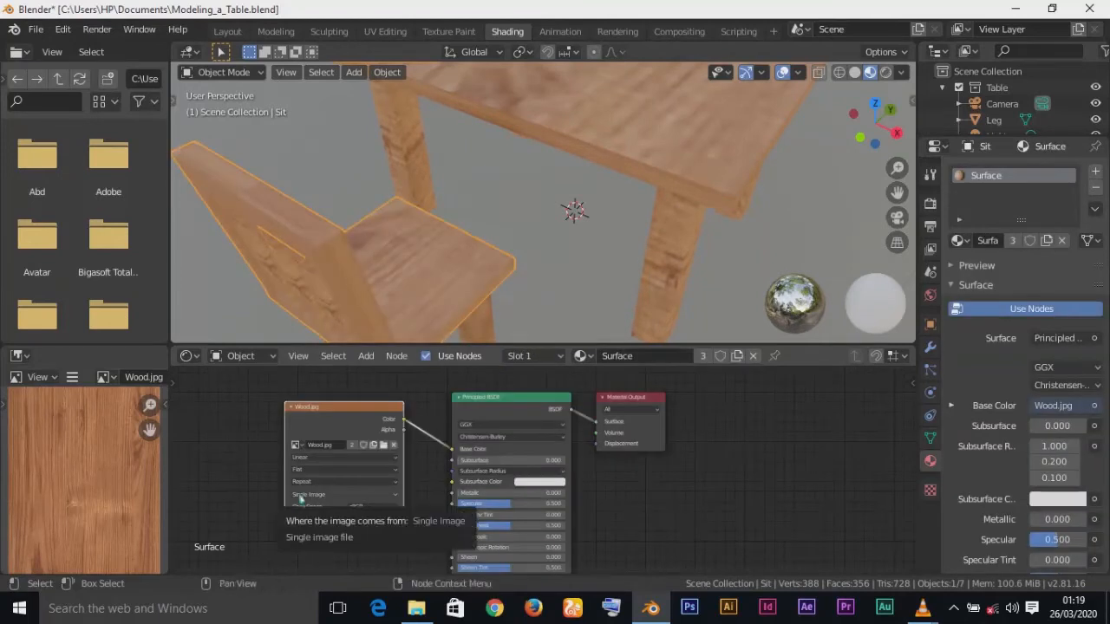
Check the chair's back, select the seat and back frame object, and open it in the UV Editing workspace
middle_click_drag(364, 178, 463, 201)
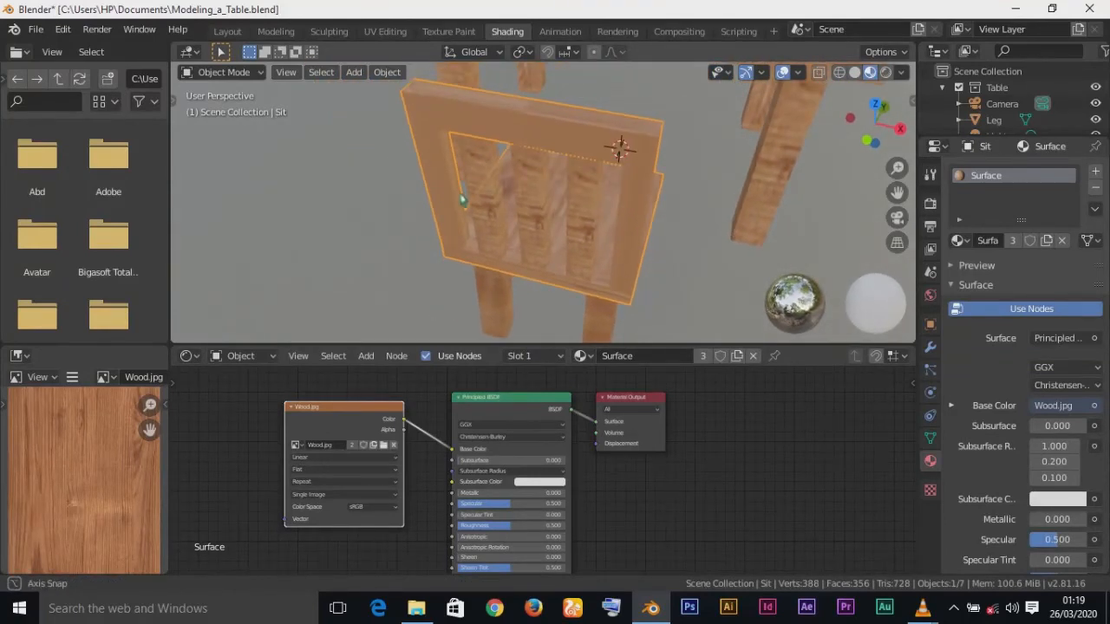
middle_click_drag(462, 197, 702, 297)
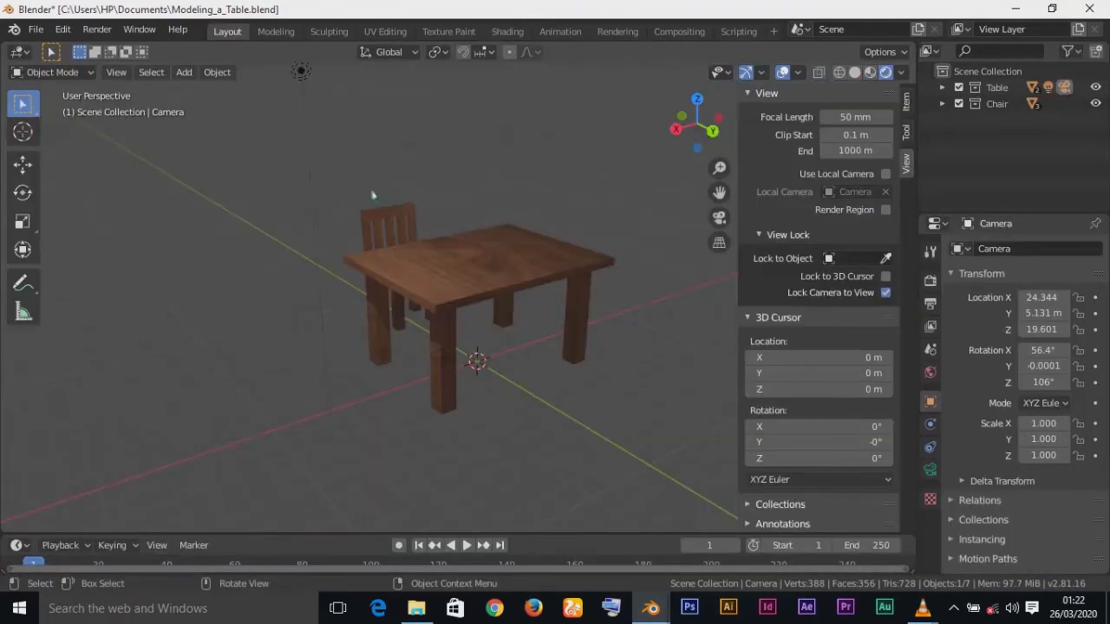
left_click(386, 215)
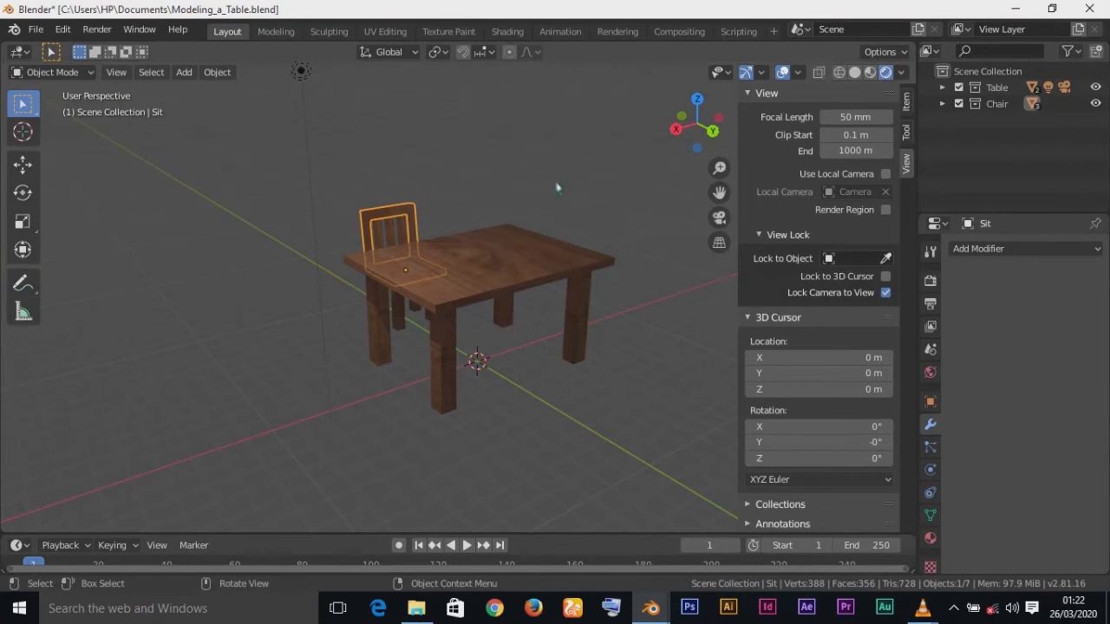
key("n")
left_click(381, 32)
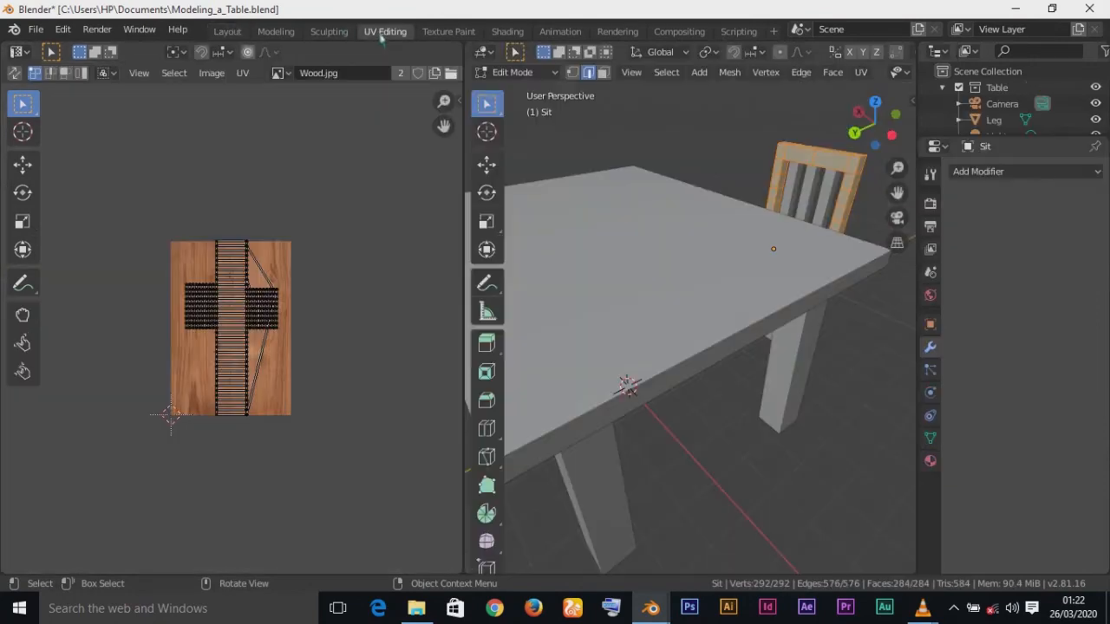
Mark seams on the two edge loops near both ends of the chair backrest's top rail
middle_click_drag(764, 216, 743, 323)
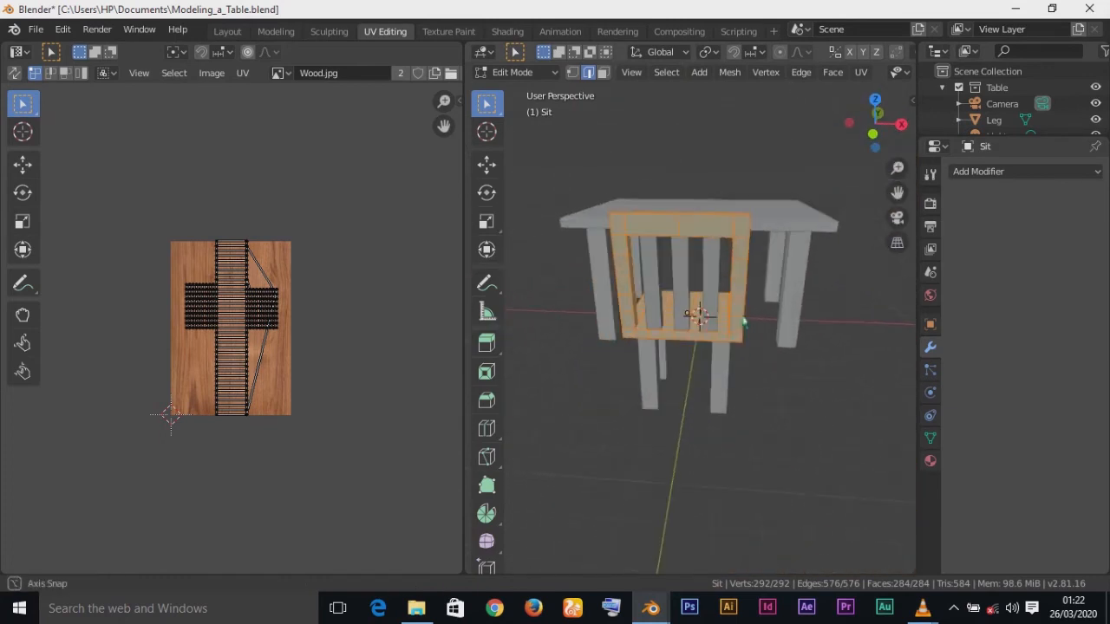
scroll(743, 322, "up", 5)
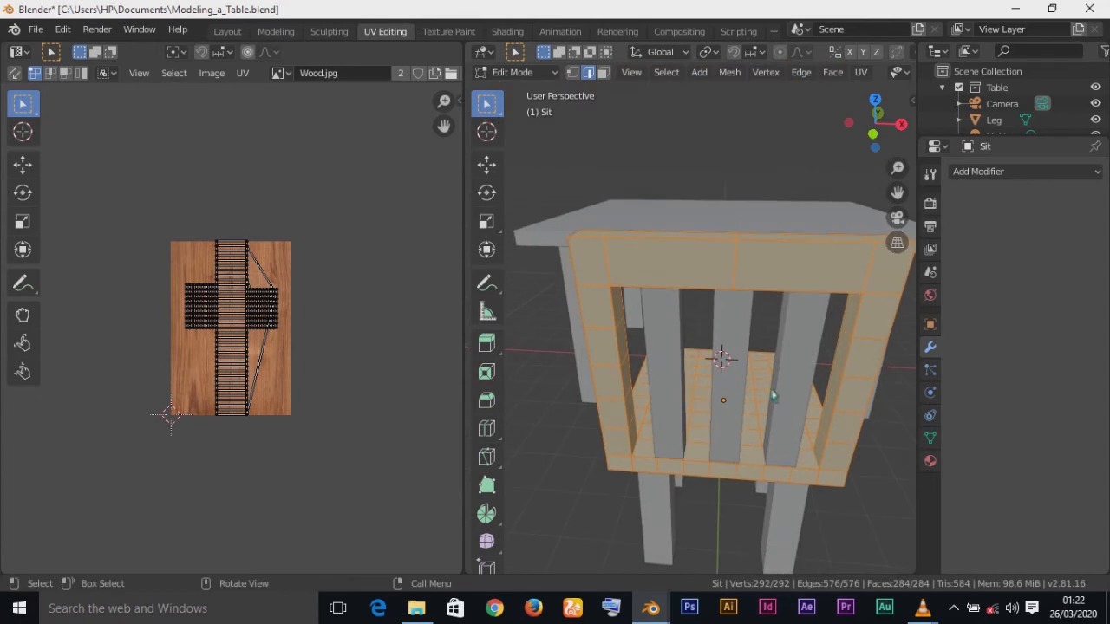
left_click(609, 269)
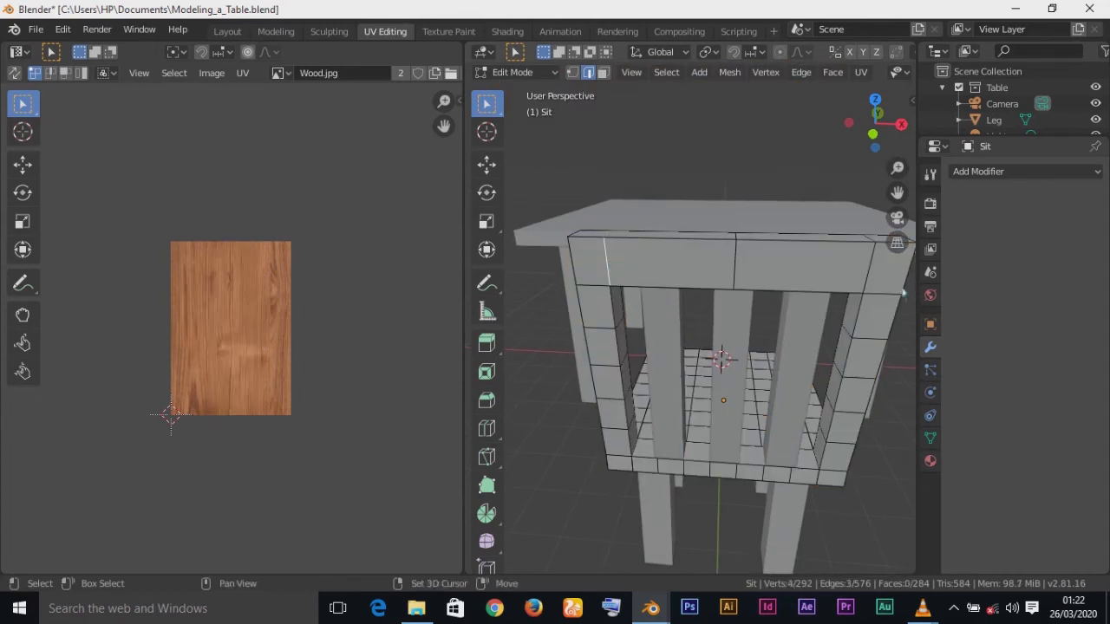
right_click(837, 261)
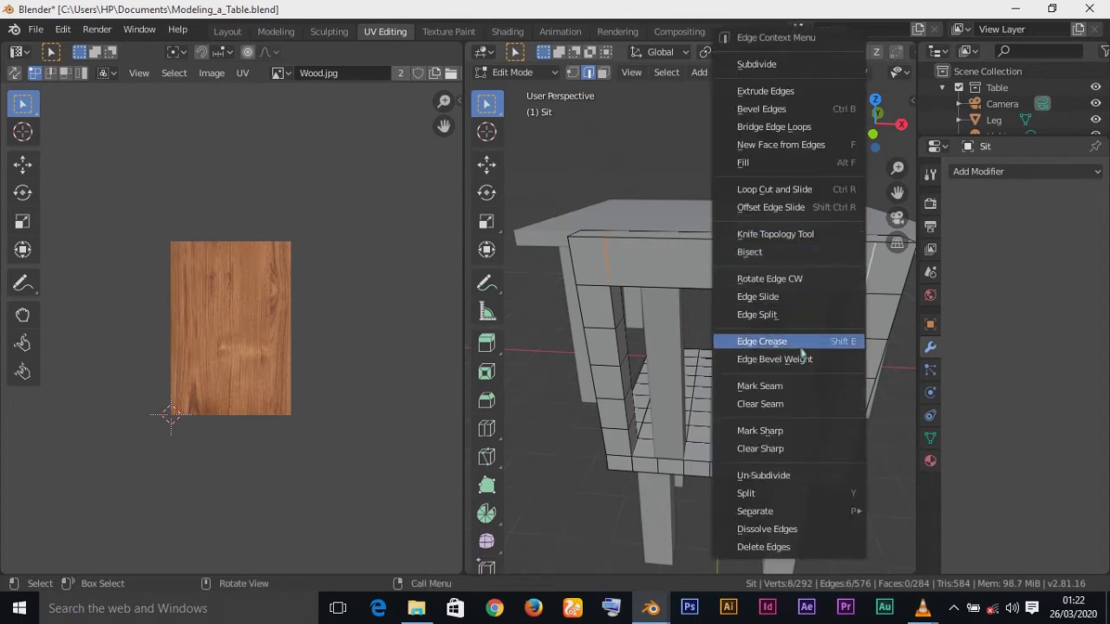
left_click(795, 390)
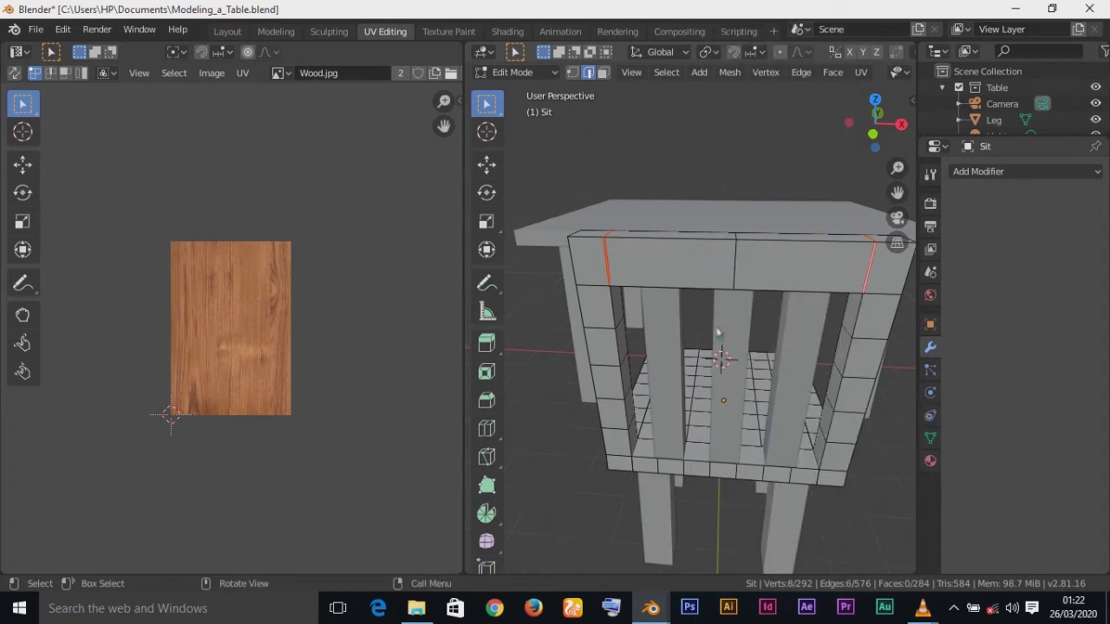
Unwrap the entire chair seat and back frame mesh and return to Object Mode
key("a")
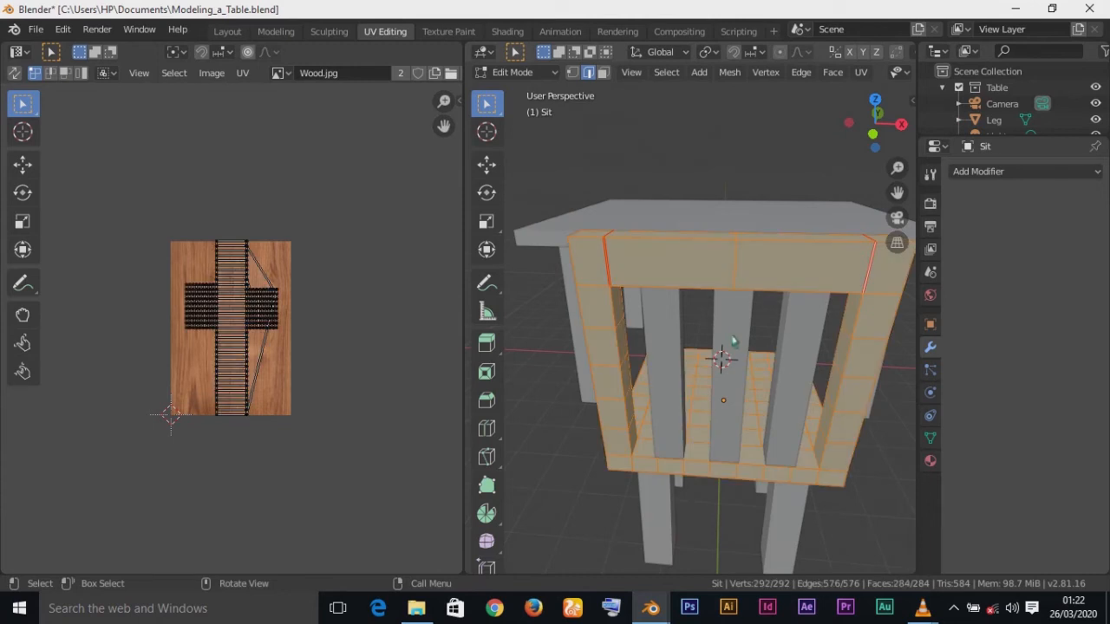
key("u")
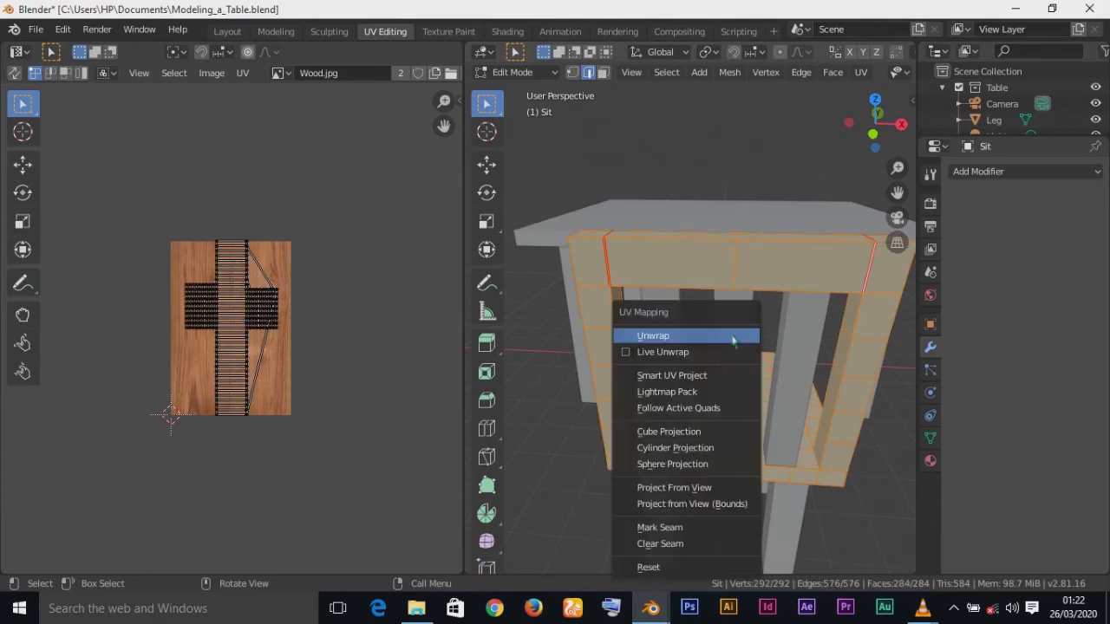
left_click(733, 337)
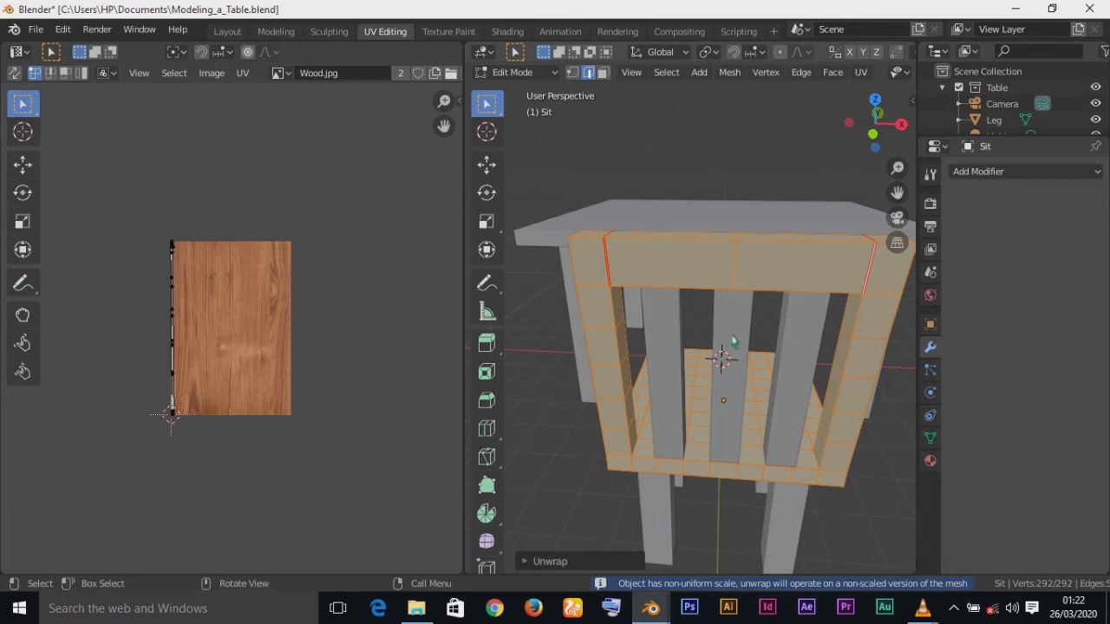
key("Tab")
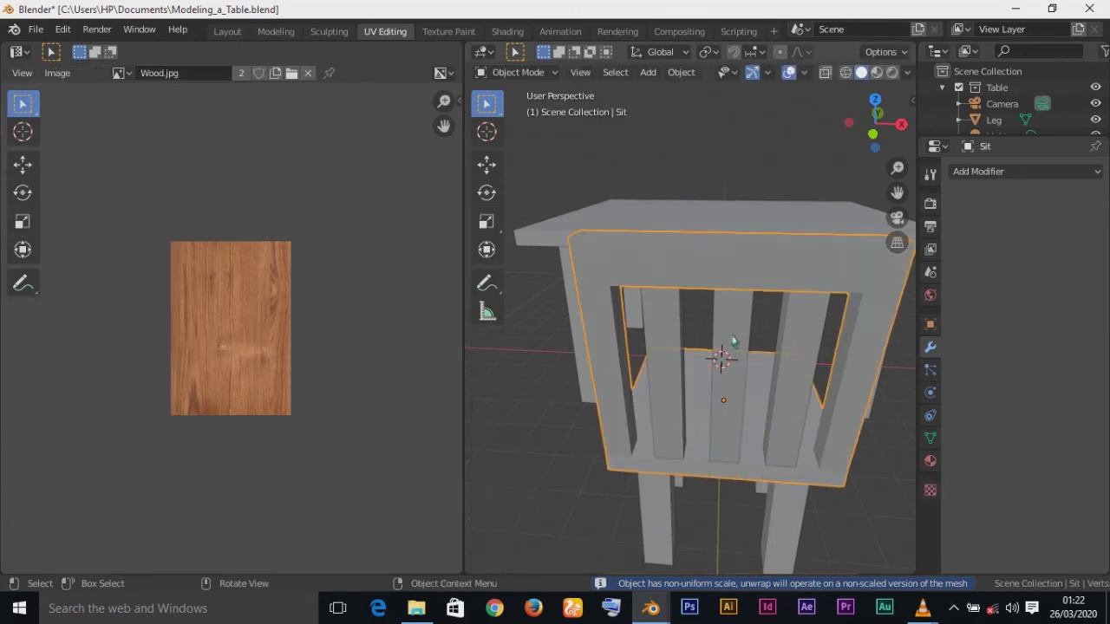
Return to the Layout workspace and, in Edit Mode, select the chair backrest's top rail faces between the two seams
left_click(227, 31)
scroll(316, 258, "up", 6)
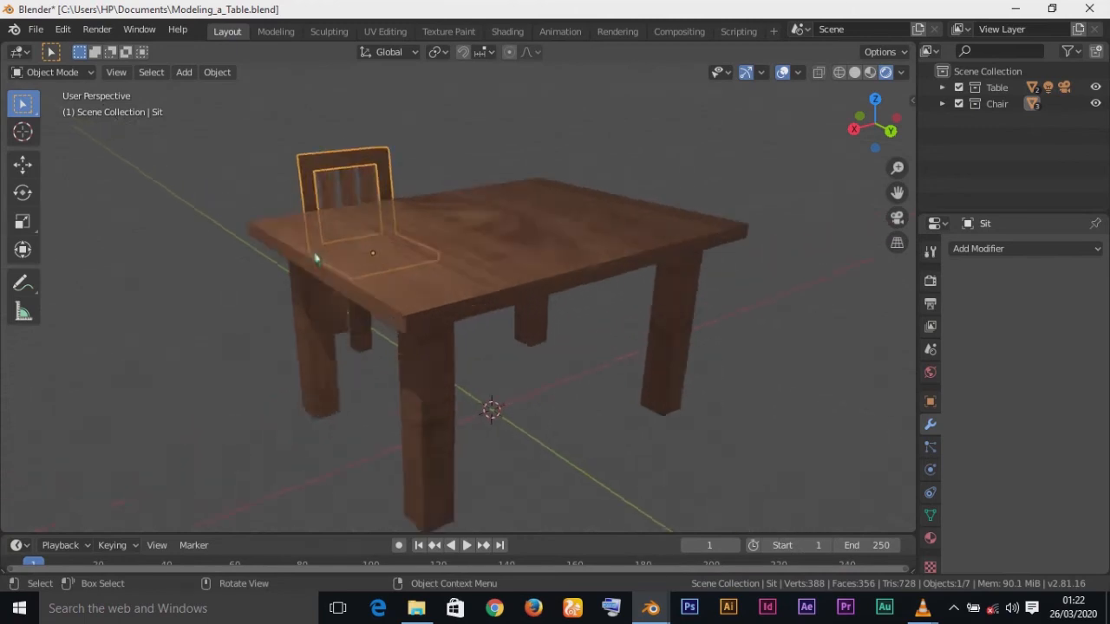
middle_click_drag(317, 258, 596, 373, "shift")
key("Tab")
scroll(697, 355, "down", 3)
left_click(435, 346, "alt")
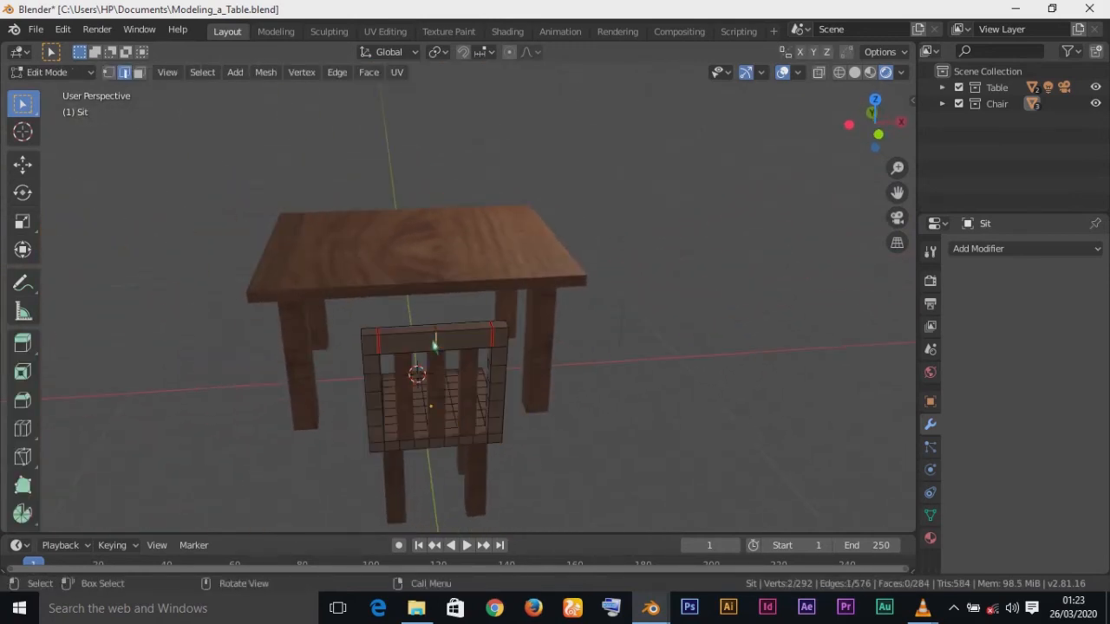
key("ctrl+KP_Add")
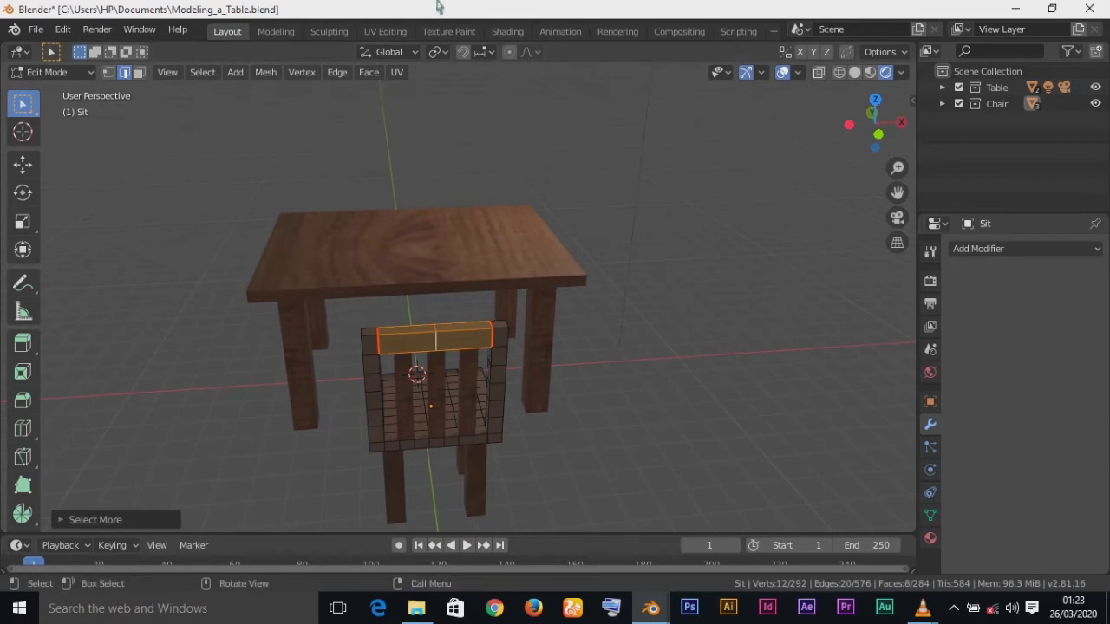
In the UV Editing workspace, move the top rail's UV island to the middle of the wood image and enlarge it
left_click(396, 32)
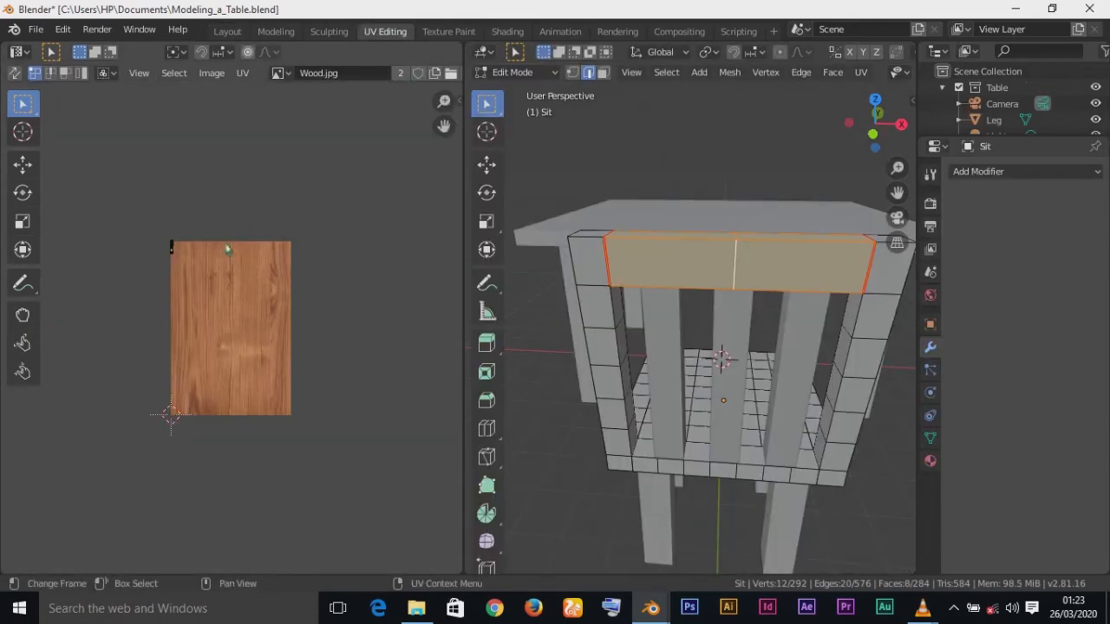
scroll(228, 249, "up", 4)
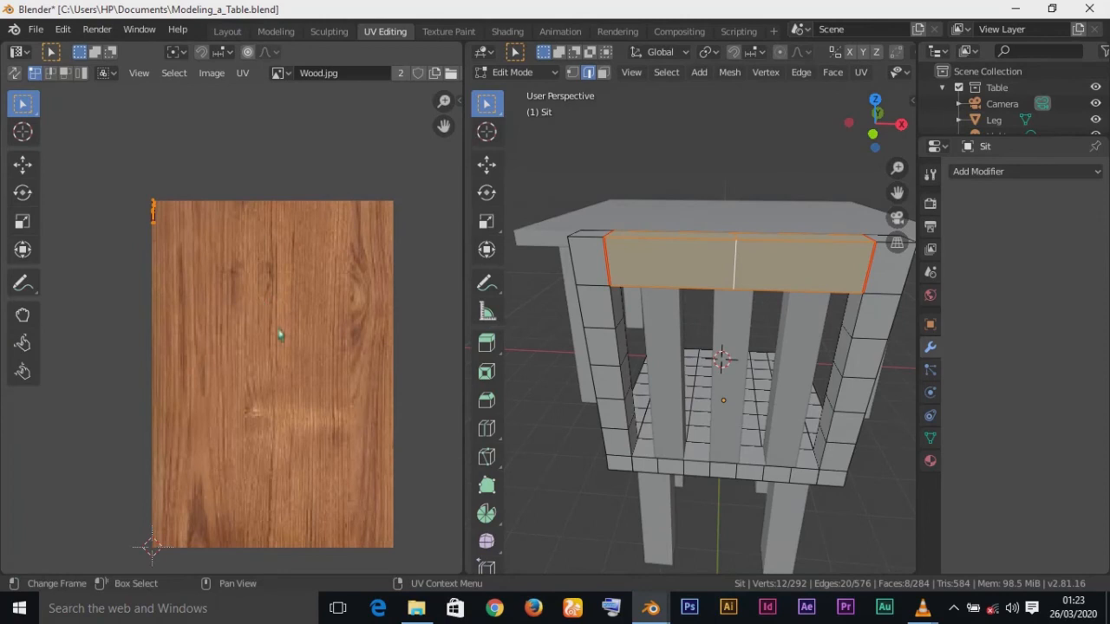
key("g")
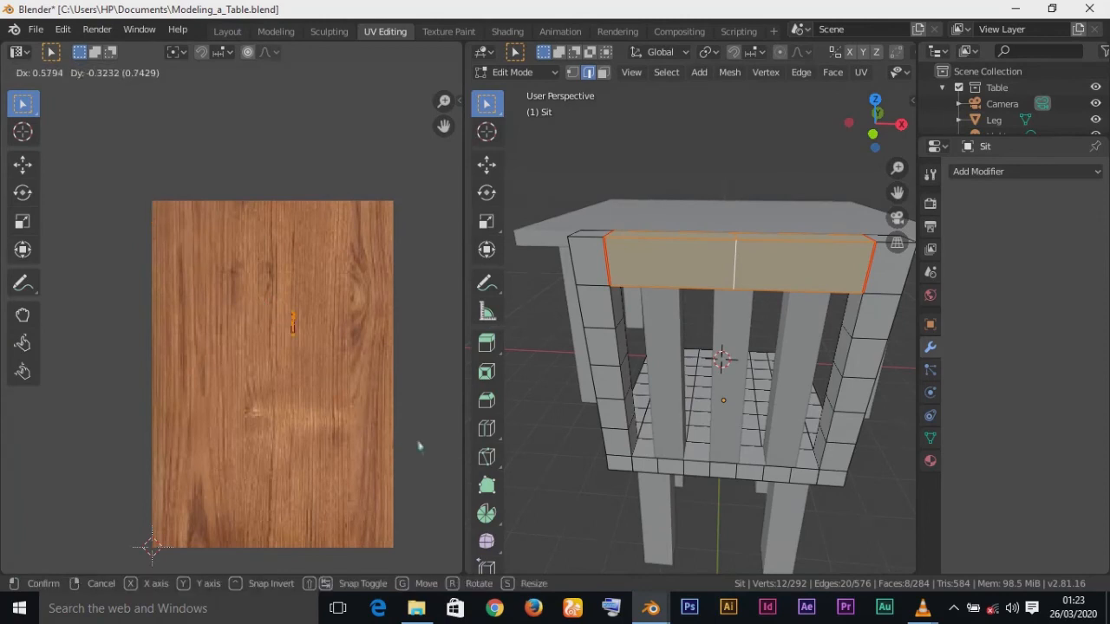
left_click(396, 472)
key("s")
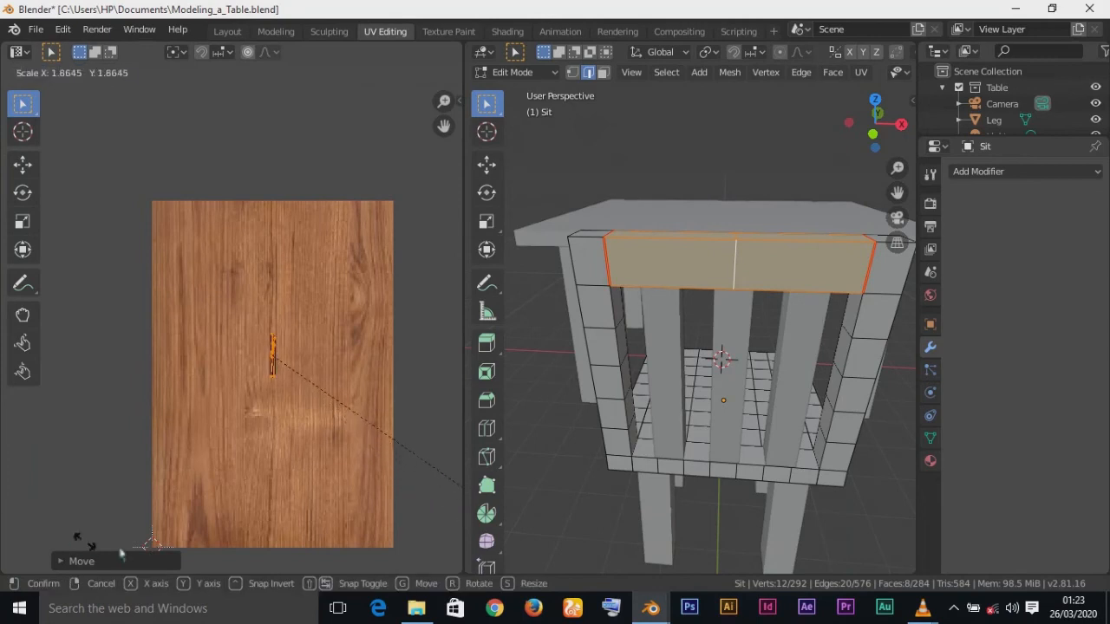
left_click(219, 553)
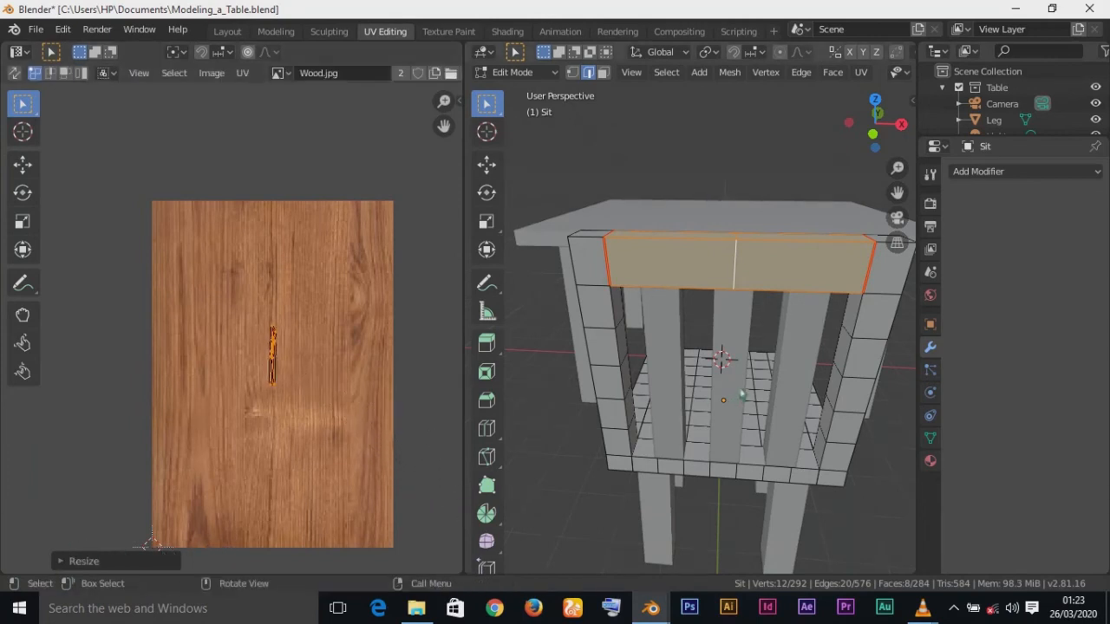
Back in the Layout workspace, select all faces of the chair's seat by growing the selection from its front edge up to the backrest
left_click(227, 31)
middle_click_drag(517, 366, 506, 327)
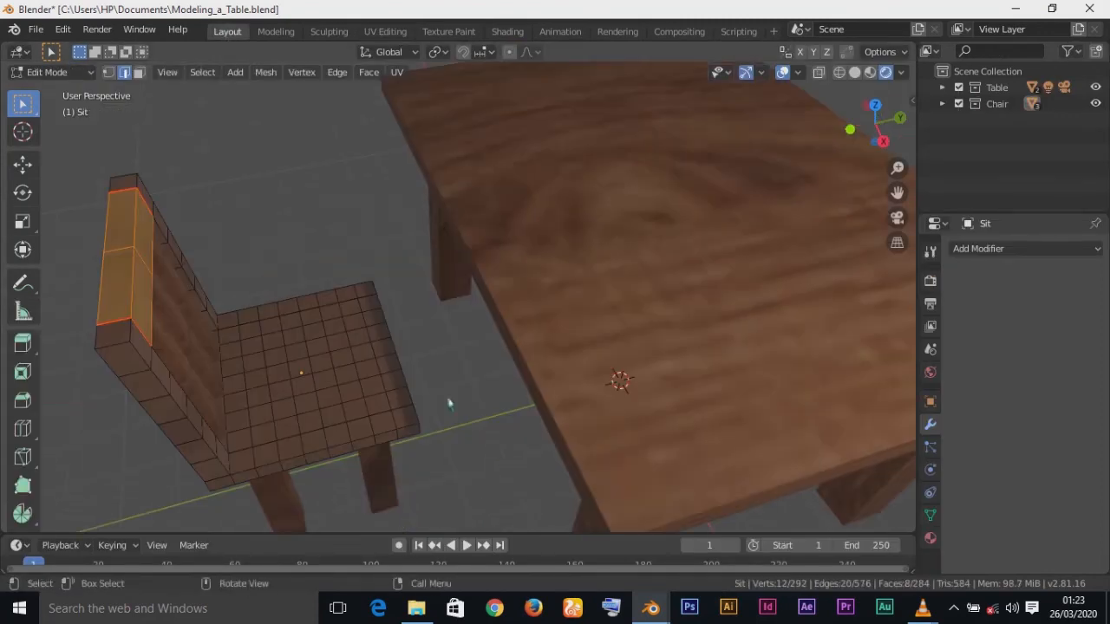
left_click(418, 412, "alt")
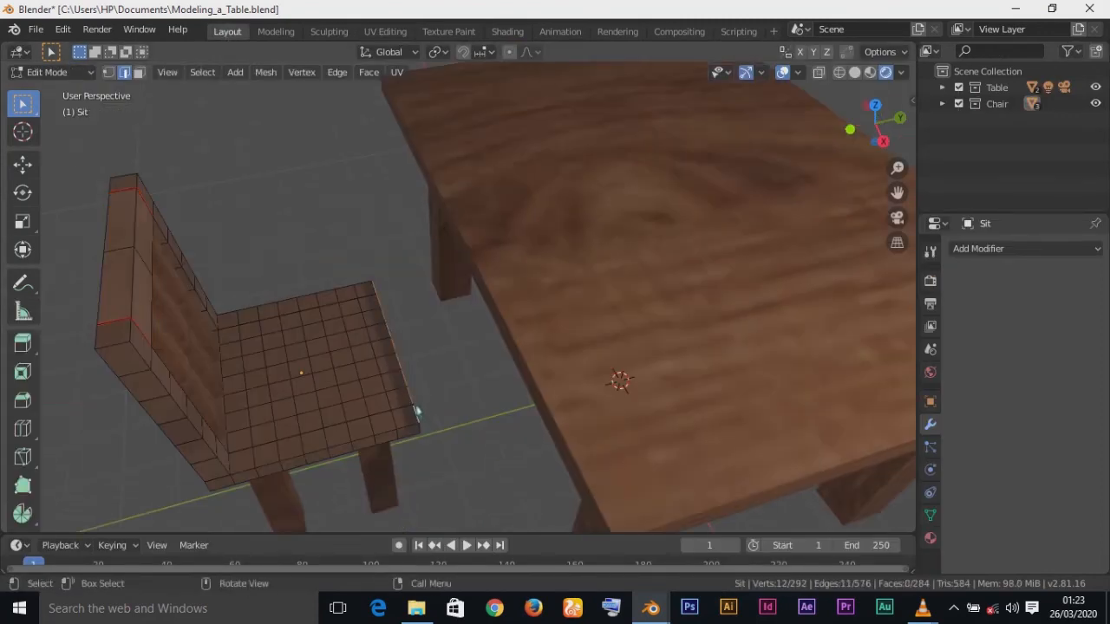
key("ctrl+KP_Add")
key("ctrl+KP_Add")
key("ctrl+KP_Add")
key("ctrl+KP_Add")
key("ctrl+KP_Add")
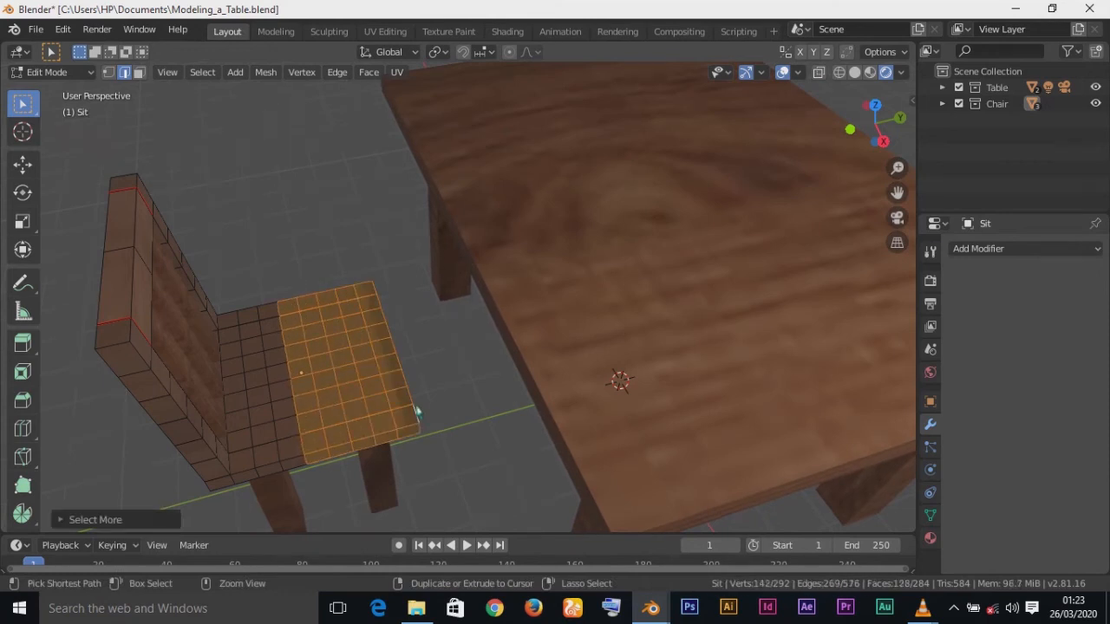
key("ctrl+KP_Add")
key("ctrl+KP_Add")
key("ctrl+KP_Add")
key("ctrl+KP_Add")
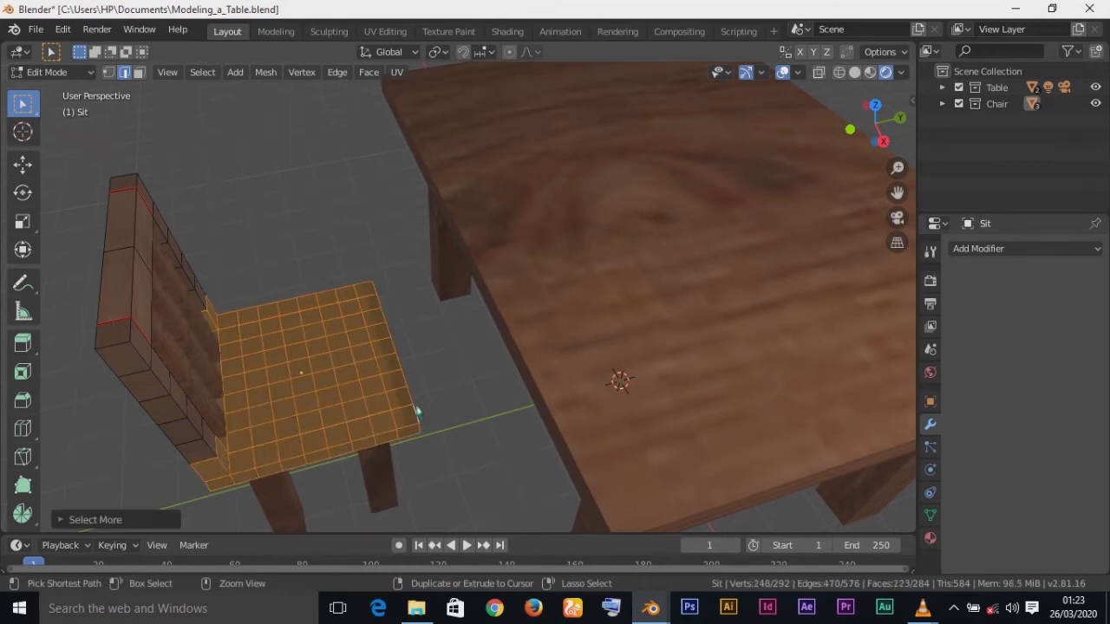
key("ctrl+KP_Subtract")
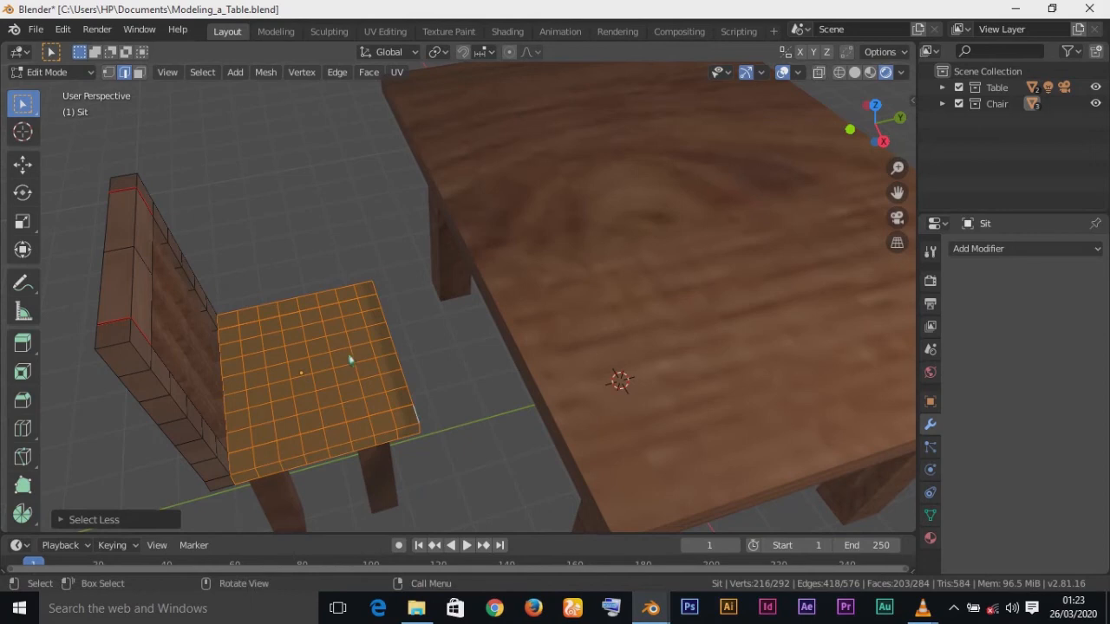
In the UV Editing workspace, move the seat's UVs to the middle of the wood image and scale them up about 8.6 times
left_click(384, 31)
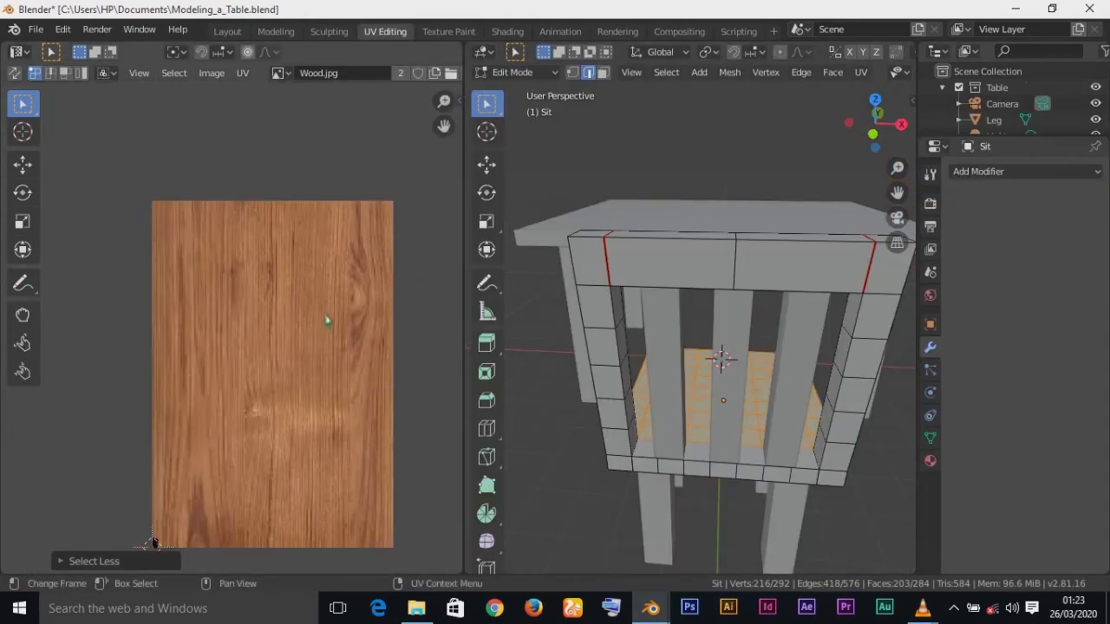
scroll(152, 543, "down", 1)
scroll(150, 541, "up", 1)
middle_click_drag(150, 541, 146, 450)
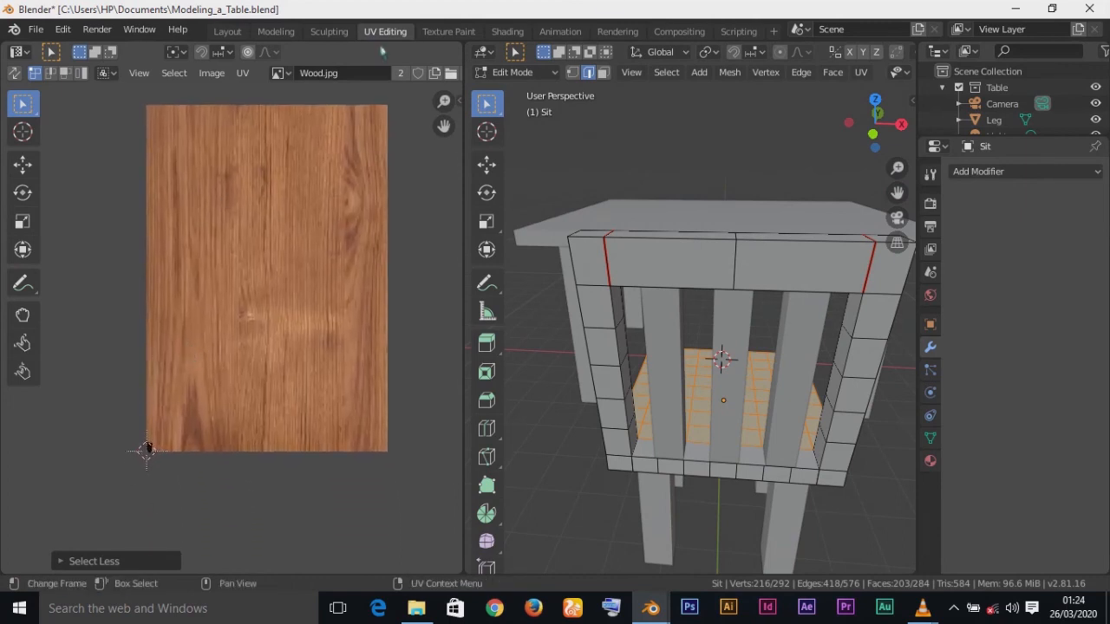
left_click(149, 449)
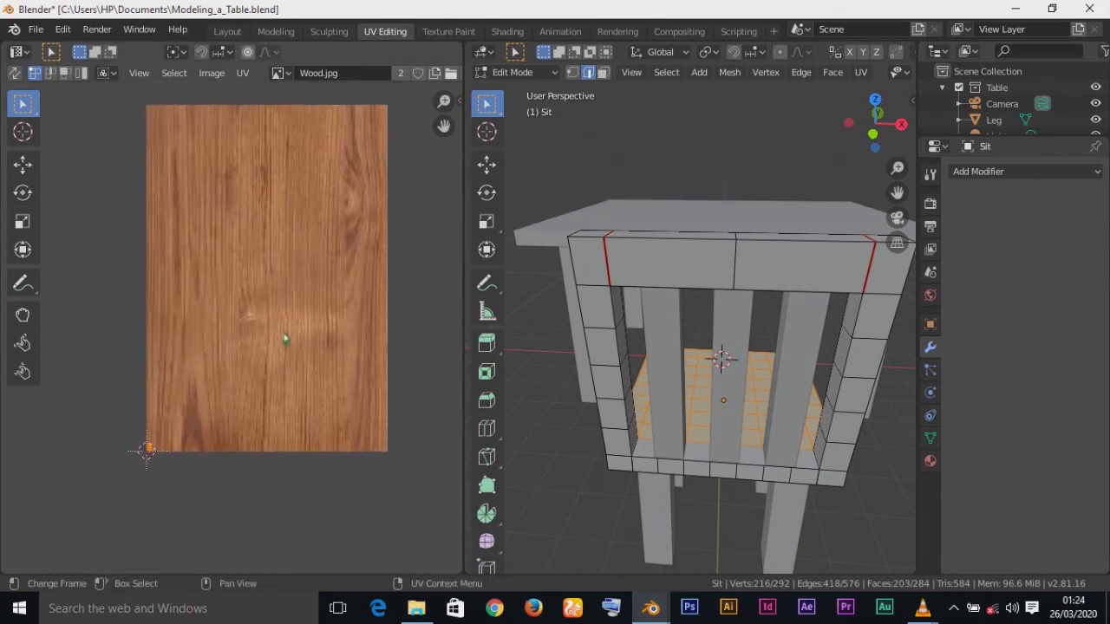
key("g")
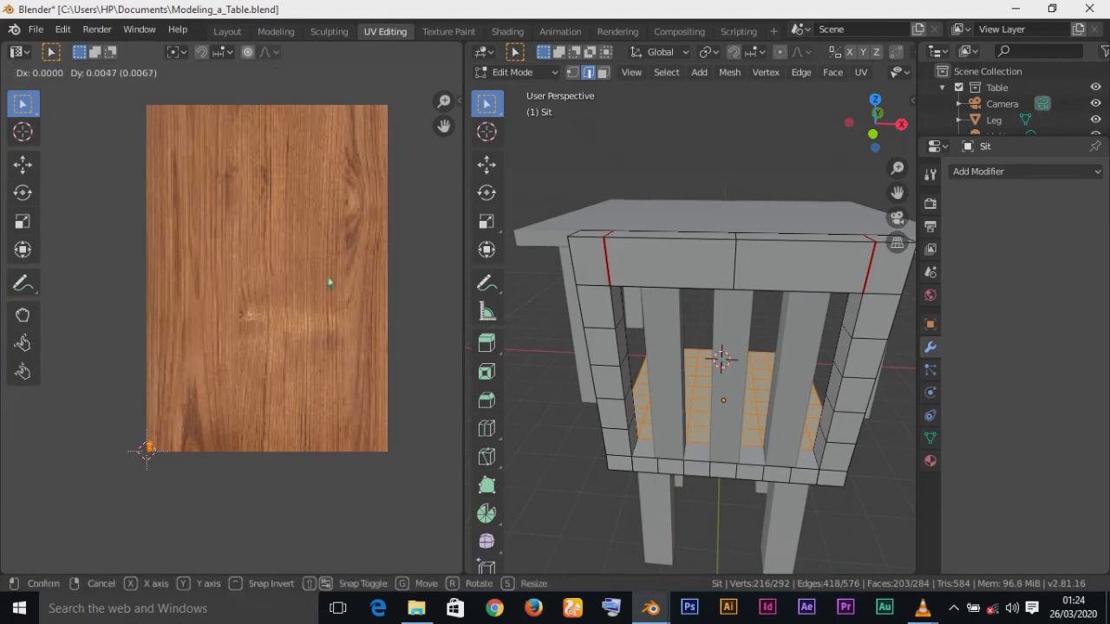
left_click(397, 174)
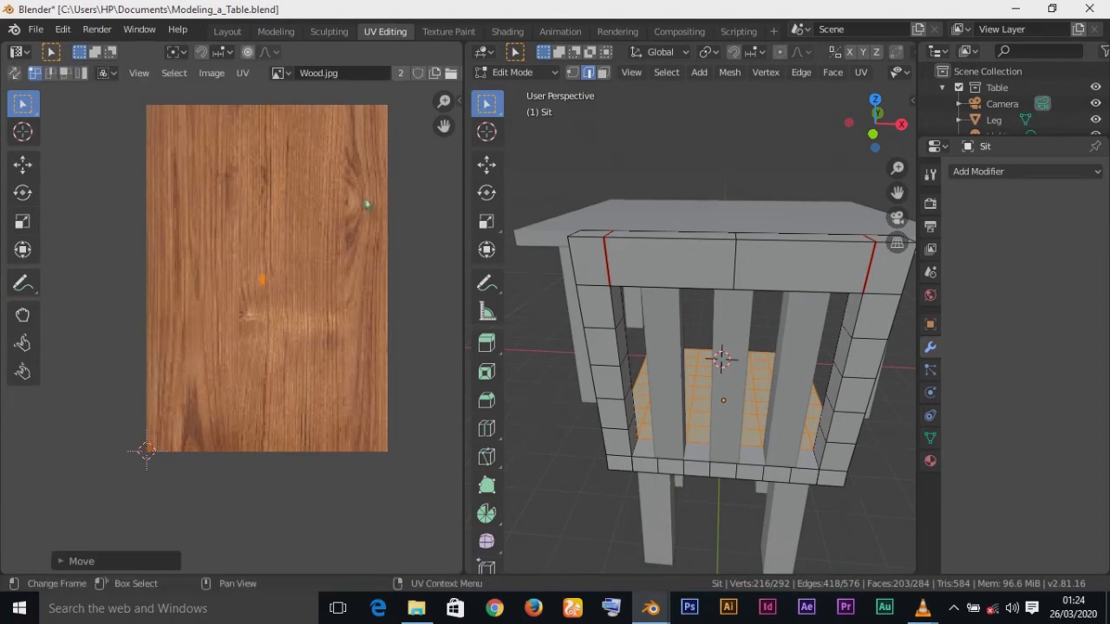
key("s")
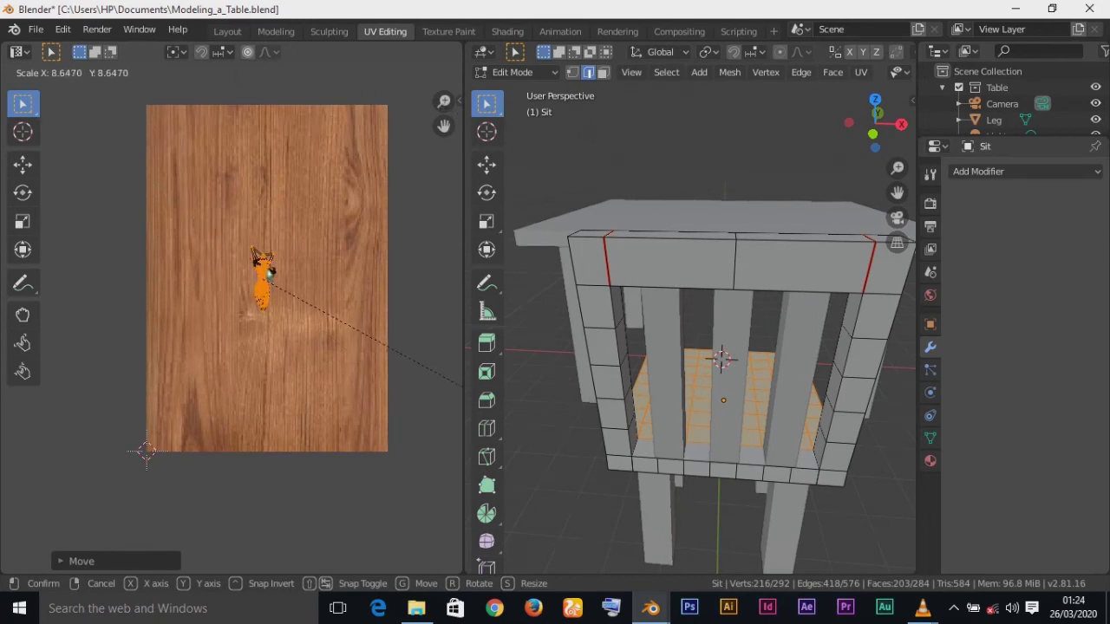
left_click(277, 275)
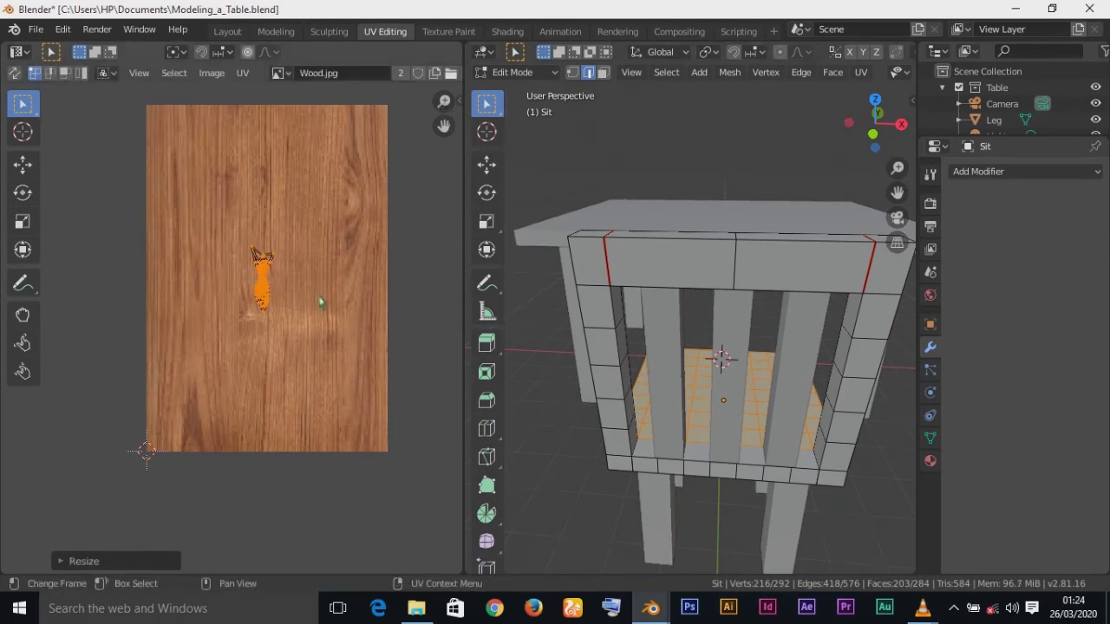
Unwrap the selected seat faces and return to the Layout workspace in Object Mode
key("u")
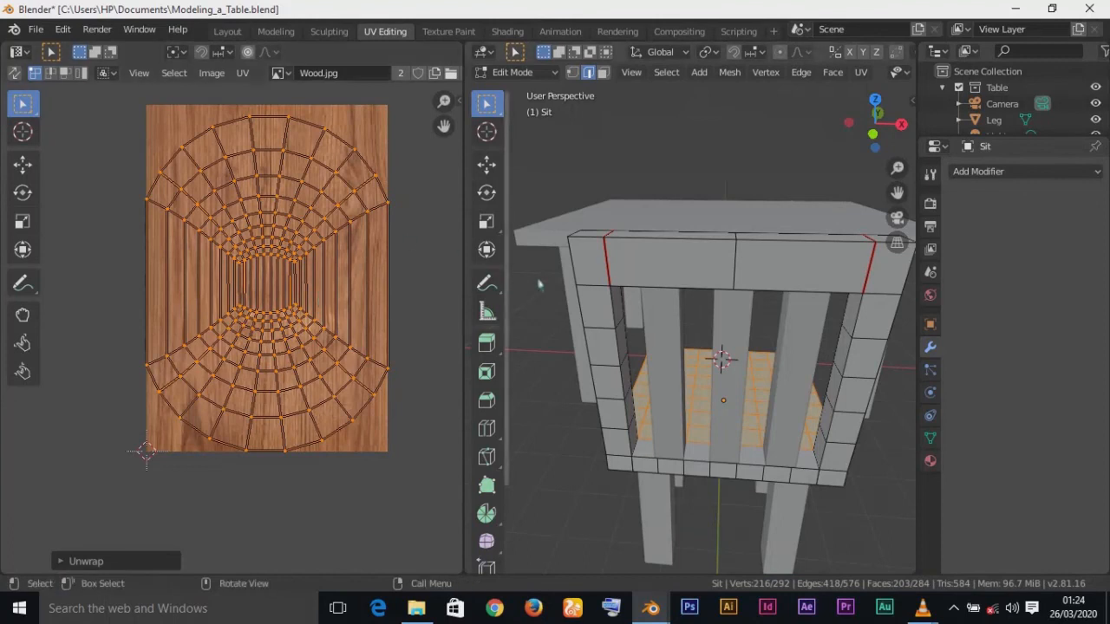
left_click(228, 32)
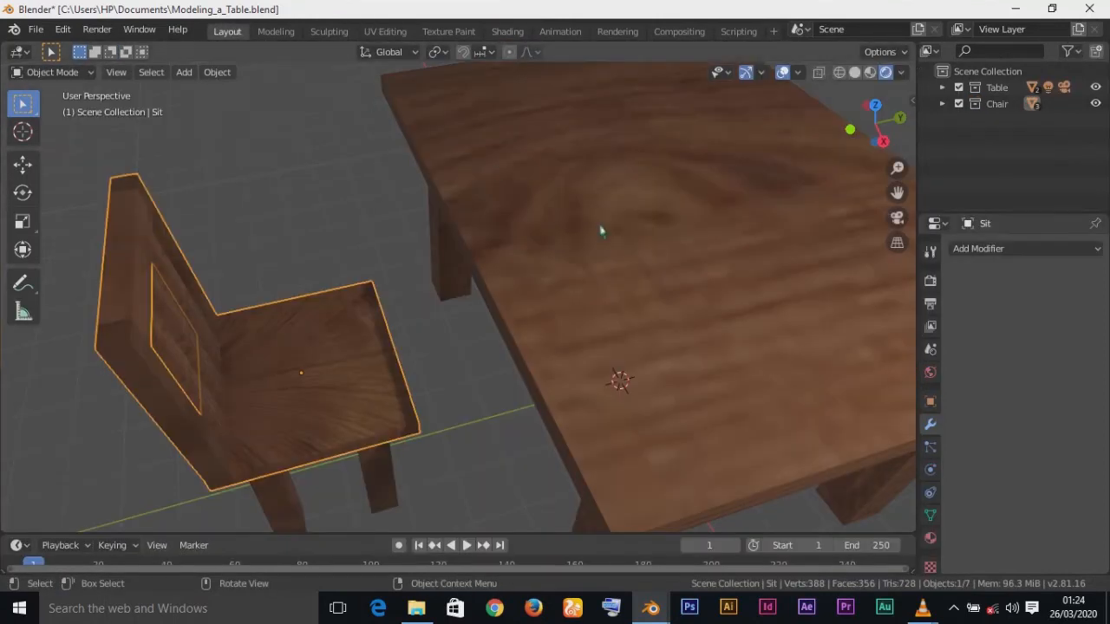
Frame the textured table and chair in the camera view and render the image
middle_click_drag(440, 398, 426, 379)
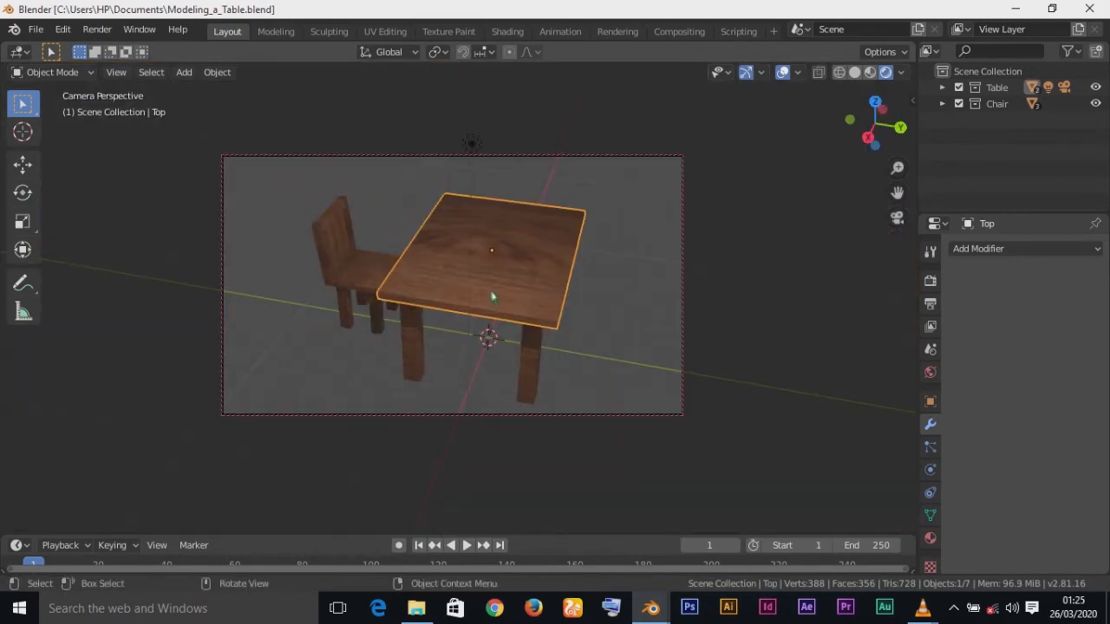
middle_click_drag(491, 298, 513, 324)
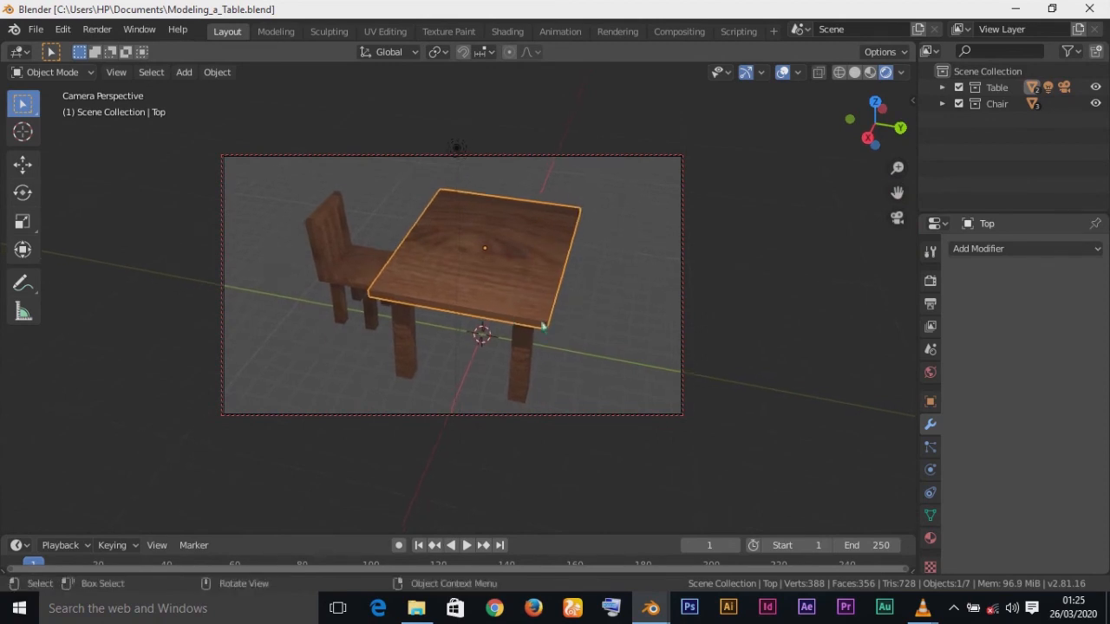
key("F12")
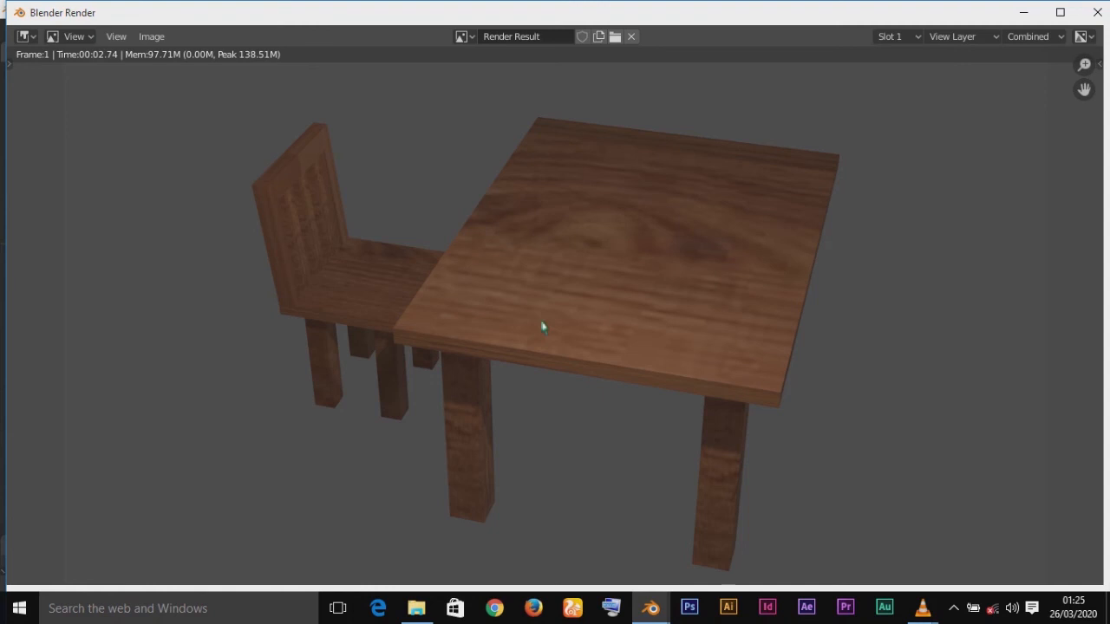